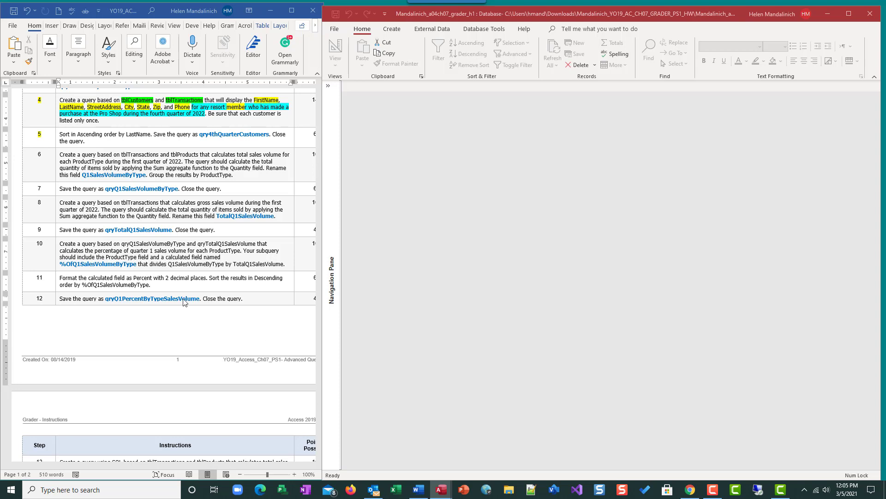
Highlight the table names tblTransactions and tblProducts in instruction 6 in bright green.
{"action": "scroll", "coordinate": [185, 328], "scroll_direction": "down", "scroll_amount": 4}
{"action": "scroll", "coordinate": [190, 335], "scroll_direction": "down", "scroll_amount": 1}
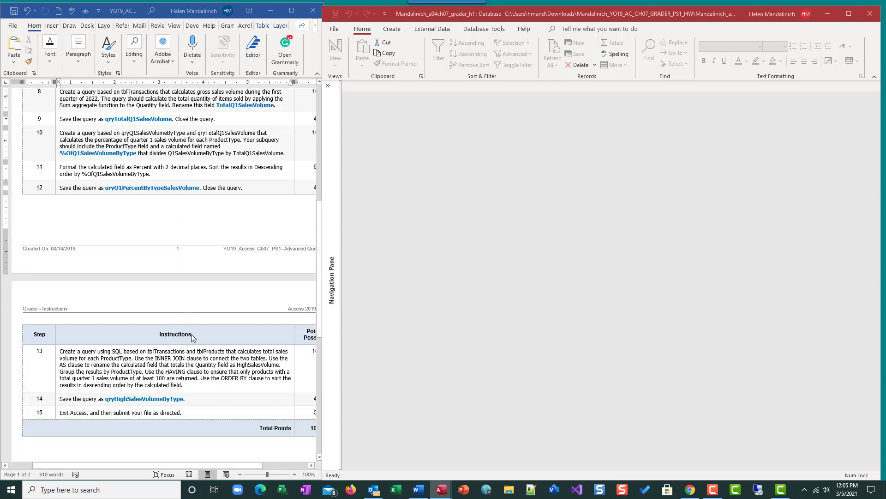
{"action": "scroll", "coordinate": [195, 328], "scroll_direction": "up", "scroll_amount": 2}
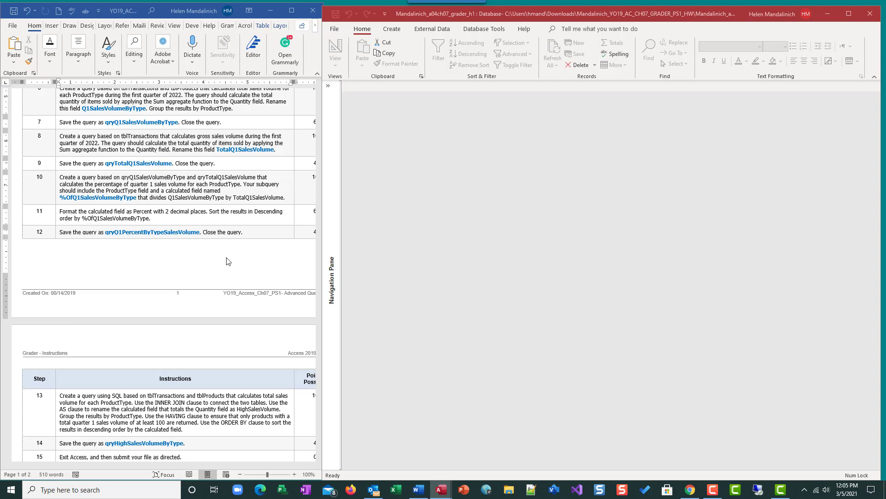
{"action": "scroll", "coordinate": [230, 261], "scroll_direction": "up", "scroll_amount": 1}
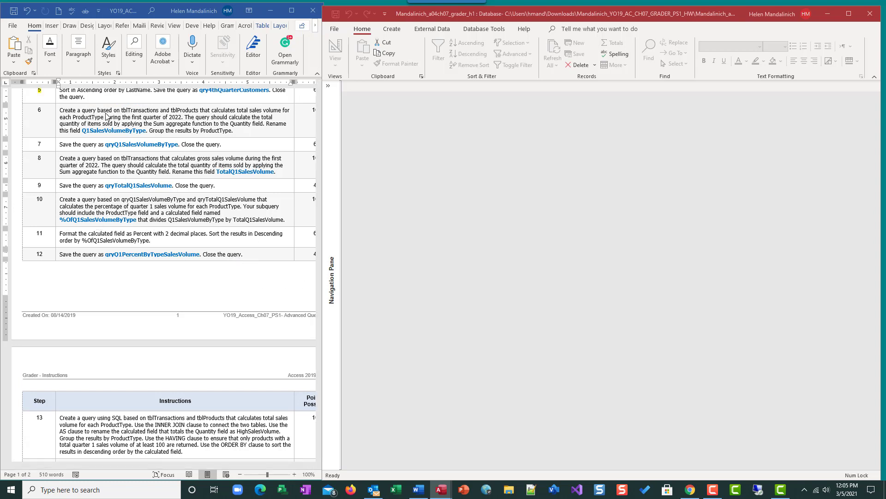
{"action": "double_click", "coordinate": [140, 112]}
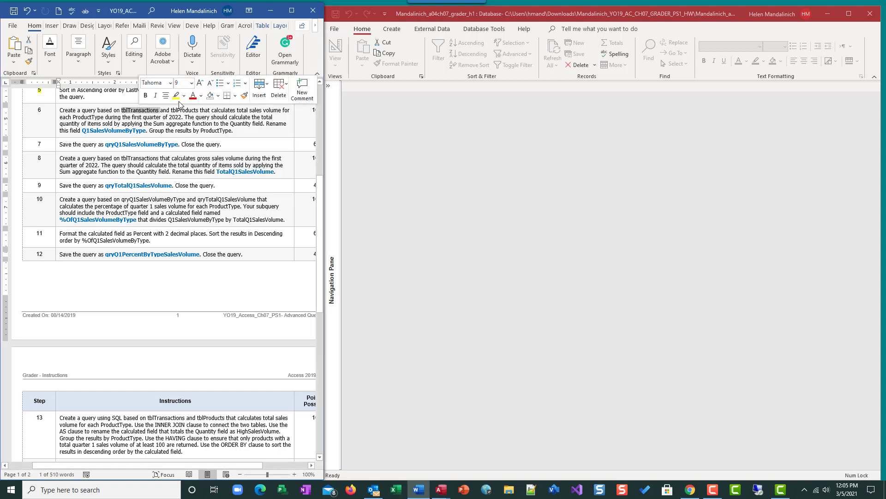
{"action": "left_click", "coordinate": [166, 96]}
{"action": "left_click", "coordinate": [183, 95]}
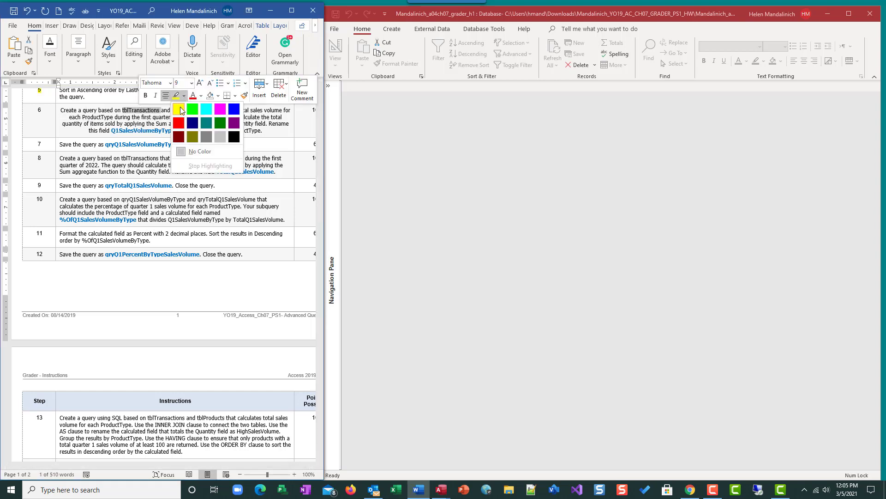
{"action": "left_click", "coordinate": [192, 109]}
{"action": "left_click", "coordinate": [193, 110]}
{"action": "double_click", "coordinate": [187, 109]}
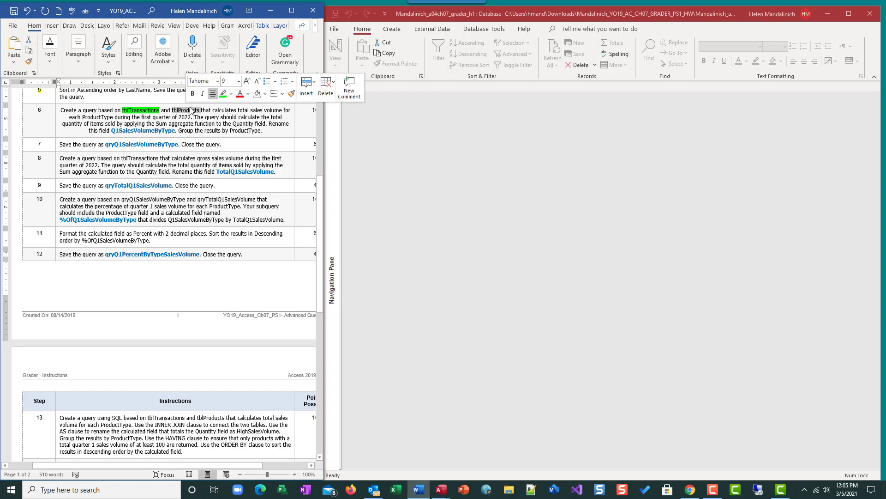
{"action": "left_click", "coordinate": [223, 93]}
Restore left alignment to the paragraph of instruction 6.
{"action": "left_click_drag", "start_coordinate": [212, 110], "coordinate": [210, 118]}
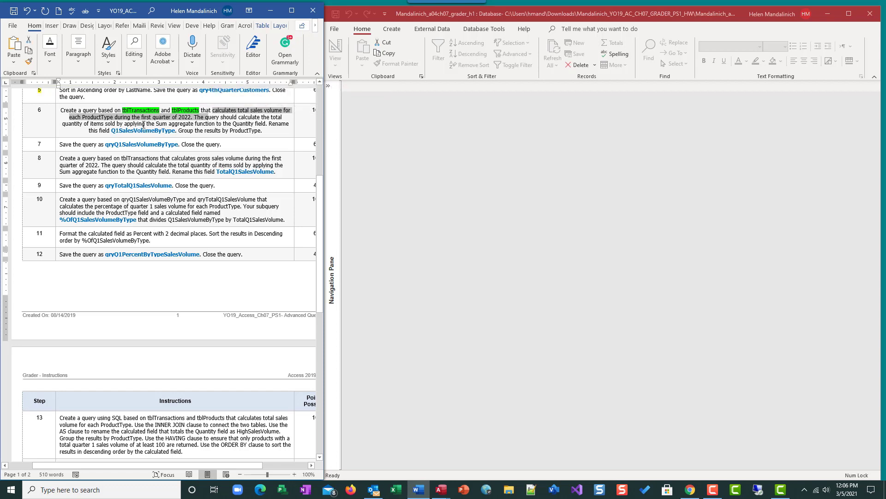
{"action": "left_click", "coordinate": [62, 113]}
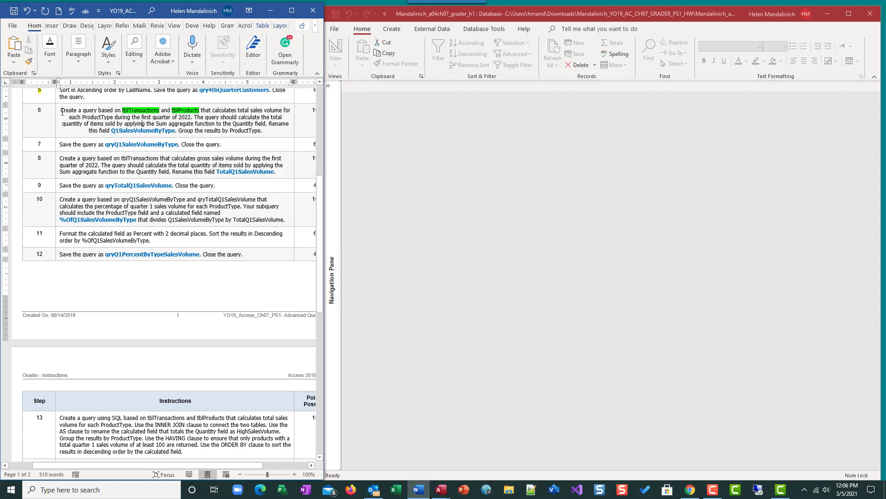
{"action": "left_click", "coordinate": [78, 48]}
{"action": "left_click", "coordinate": [70, 100]}
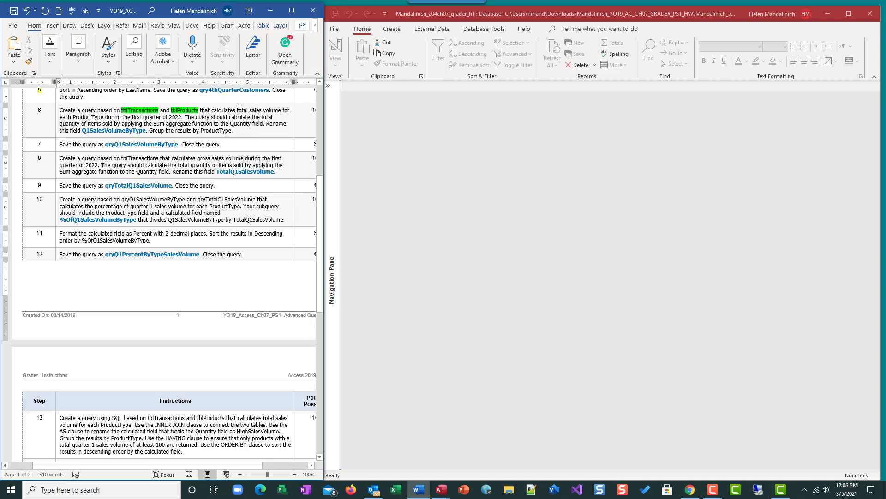
Highlight "calculates total sales volume for each ProductType during the first quarter of 2022" in instruction 6 in turquoise.
{"action": "left_click_drag", "start_coordinate": [213, 111], "coordinate": [182, 115]}
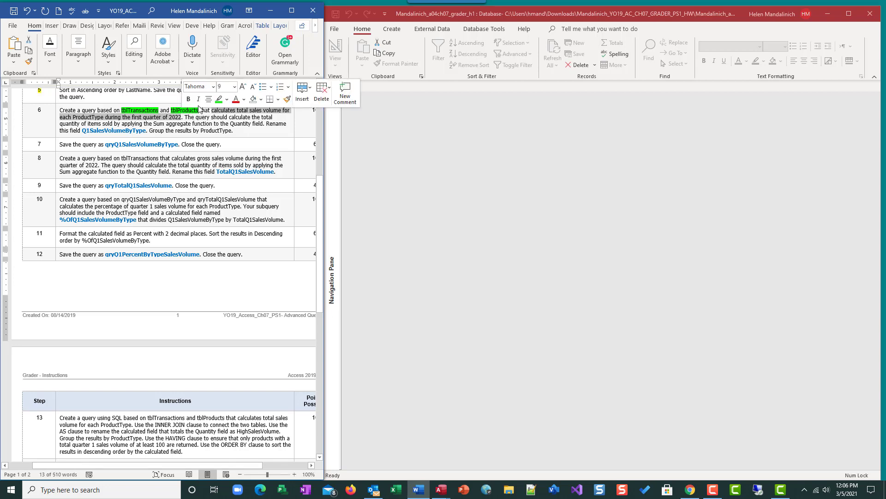
{"action": "left_click", "coordinate": [226, 100]}
{"action": "left_click", "coordinate": [249, 113]}
{"action": "left_click", "coordinate": [222, 125]}
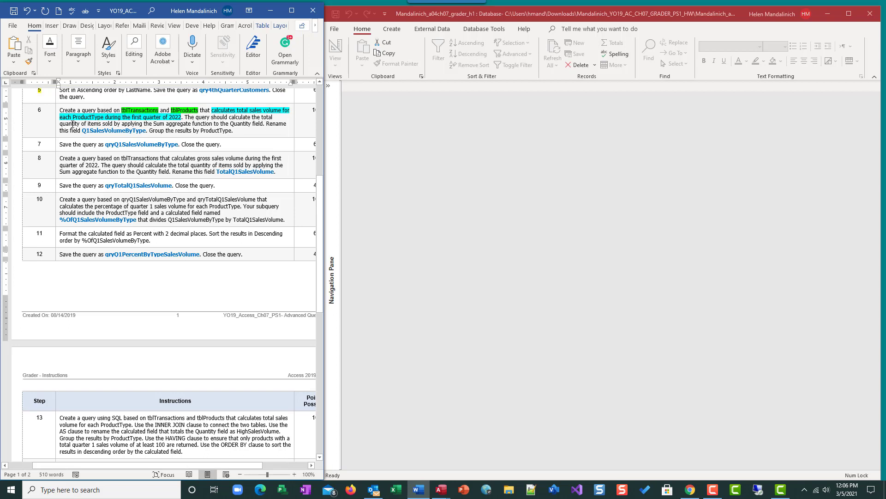
Highlight "quantity of items sold by applying the Sum aggregate function to the Quantity field" in instruction 6 in yellow.
{"action": "left_click_drag", "start_coordinate": [61, 124], "coordinate": [260, 123]}
{"action": "left_click", "coordinate": [304, 107]}
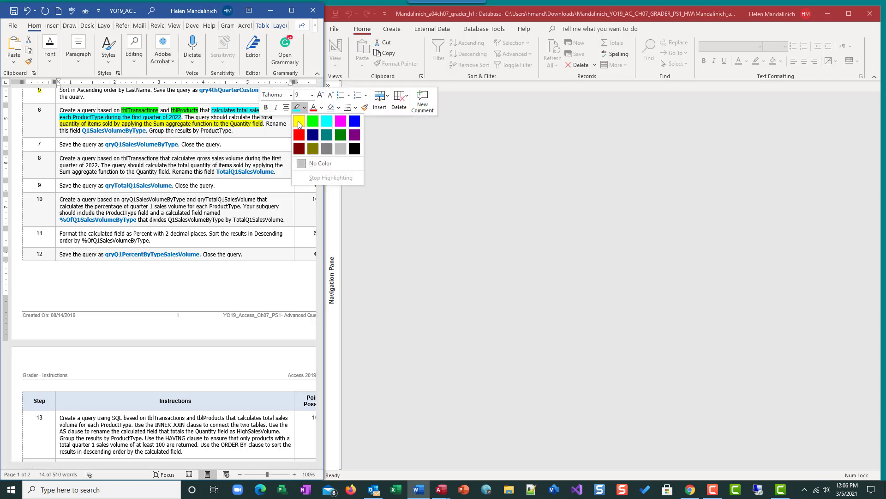
{"action": "left_click", "coordinate": [299, 122]}
{"action": "left_click", "coordinate": [255, 133]}
Switch to Access and create a new design-view query containing the tables tblTransactions and tblProducts.
{"action": "left_click", "coordinate": [392, 28]}
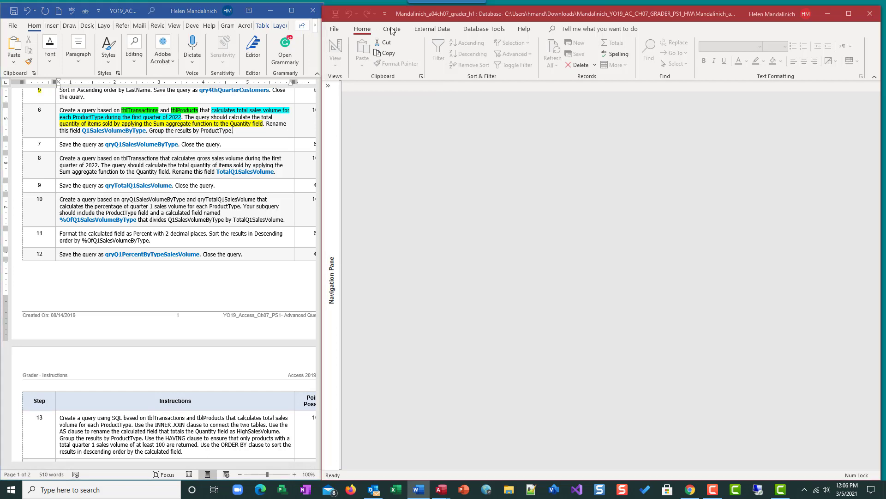
{"action": "left_click", "coordinate": [391, 29]}
{"action": "left_click", "coordinate": [470, 60]}
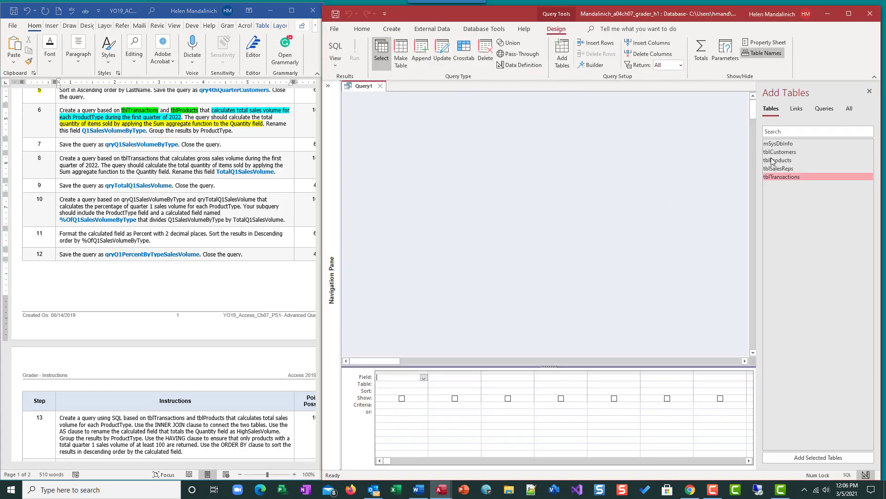
{"action": "double_click", "coordinate": [797, 176]}
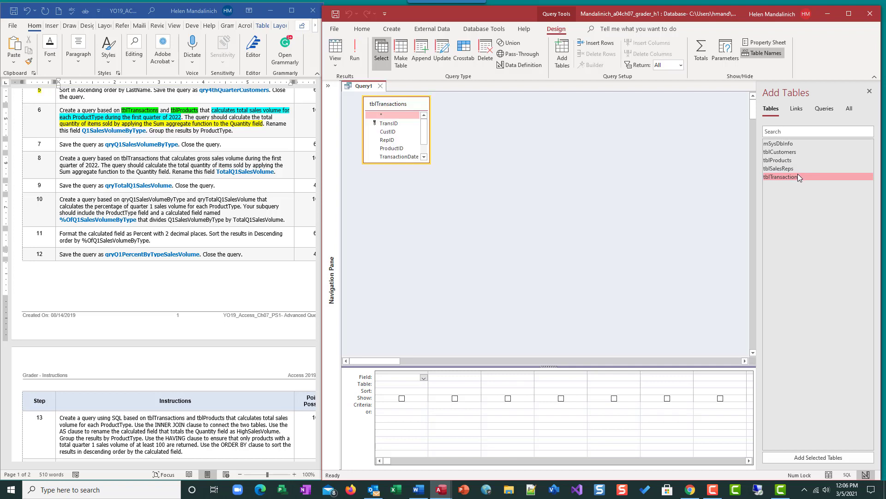
{"action": "double_click", "coordinate": [802, 160]}
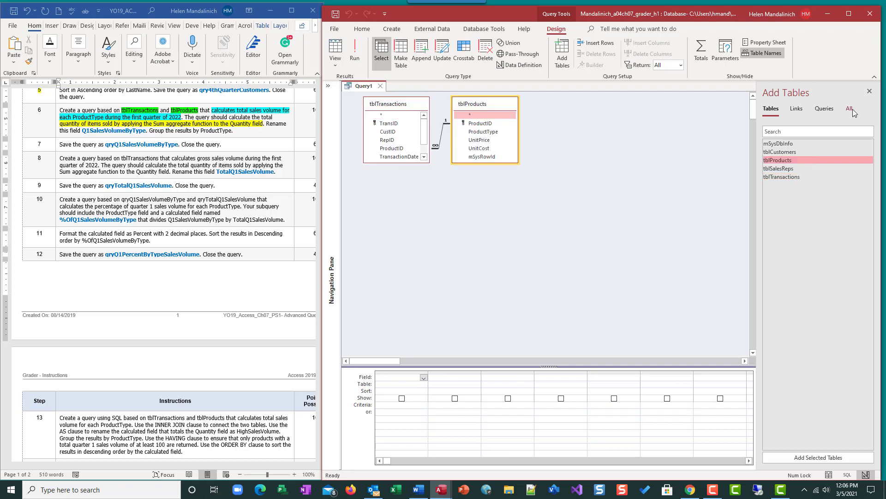
{"action": "left_click", "coordinate": [870, 91]}
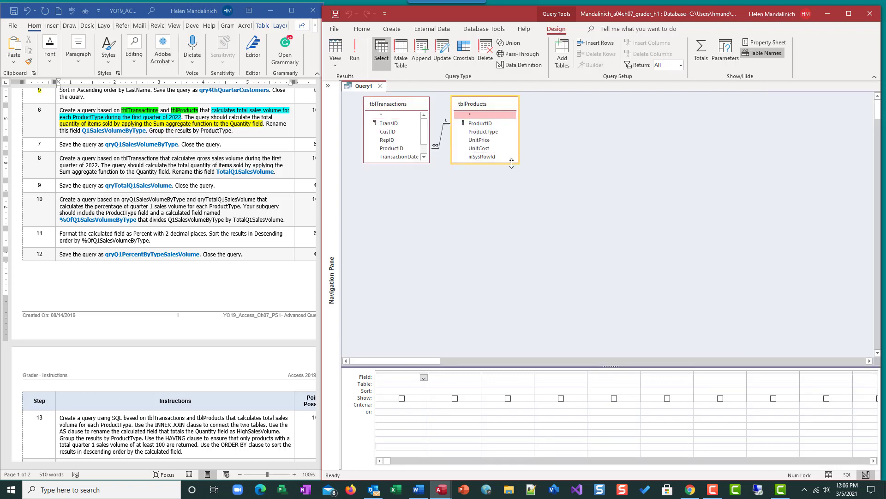
Enlarge both table field lists and the design grid, and add ProductType from tblProducts to the query.
{"action": "left_click_drag", "start_coordinate": [514, 164], "coordinate": [514, 205]}
{"action": "left_click_drag", "start_coordinate": [381, 163], "coordinate": [387, 195]}
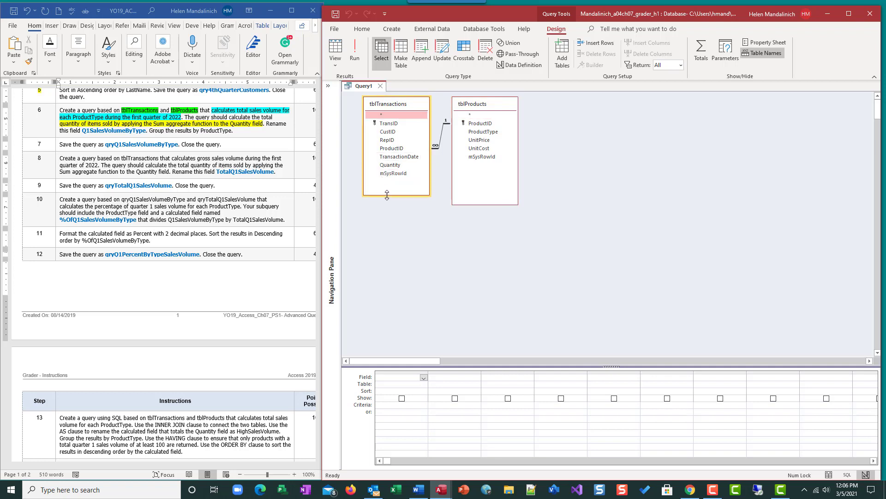
{"action": "left_click_drag", "start_coordinate": [449, 210], "coordinate": [444, 226]}
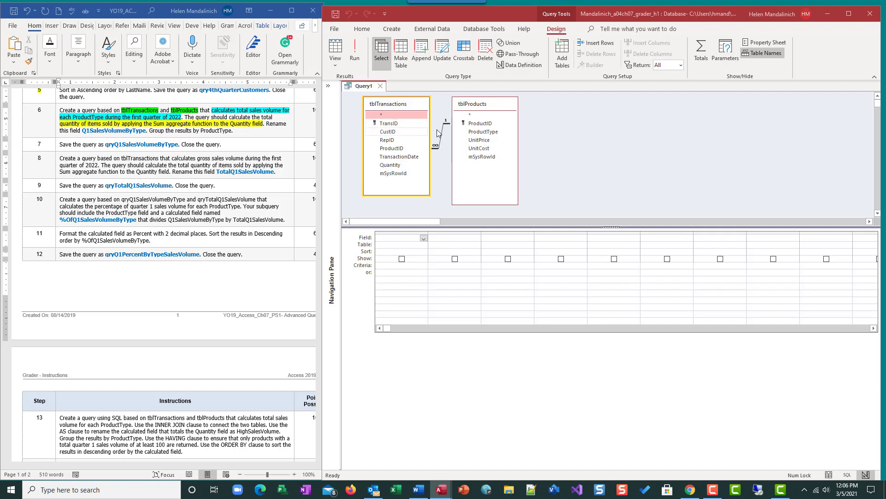
{"action": "double_click", "coordinate": [482, 132]}
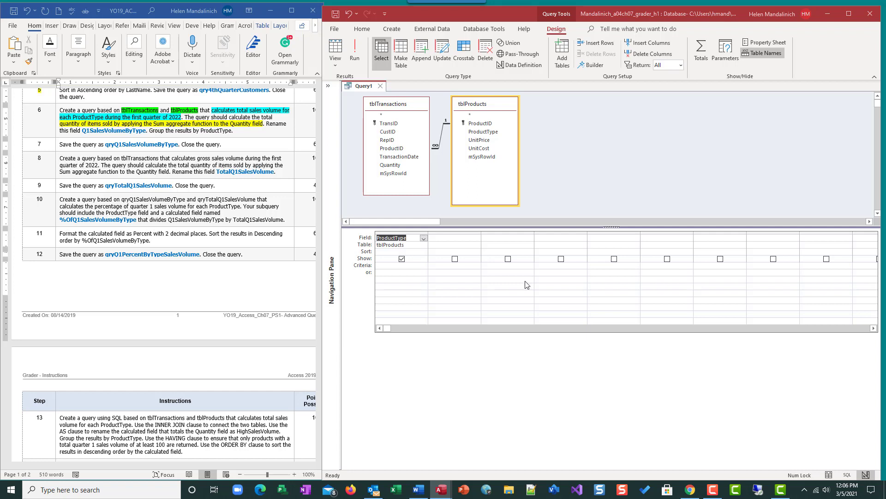
{"action": "right_click", "coordinate": [446, 237]}
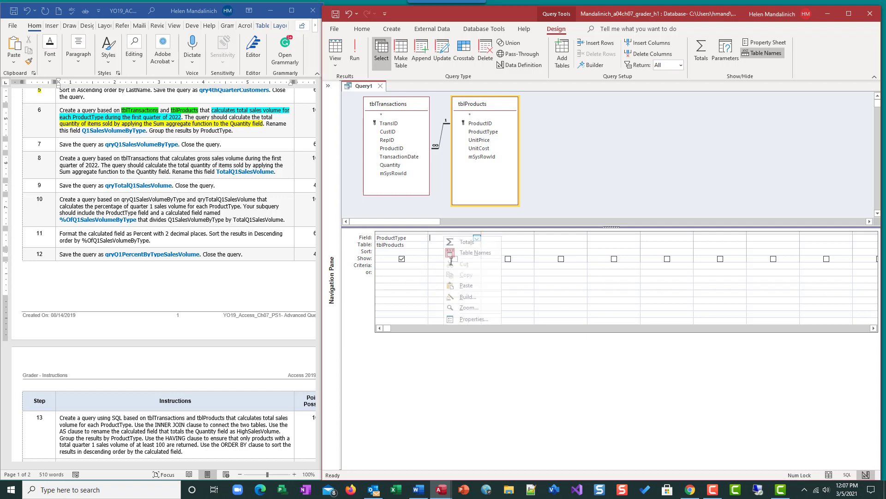
{"action": "left_click", "coordinate": [467, 307]}
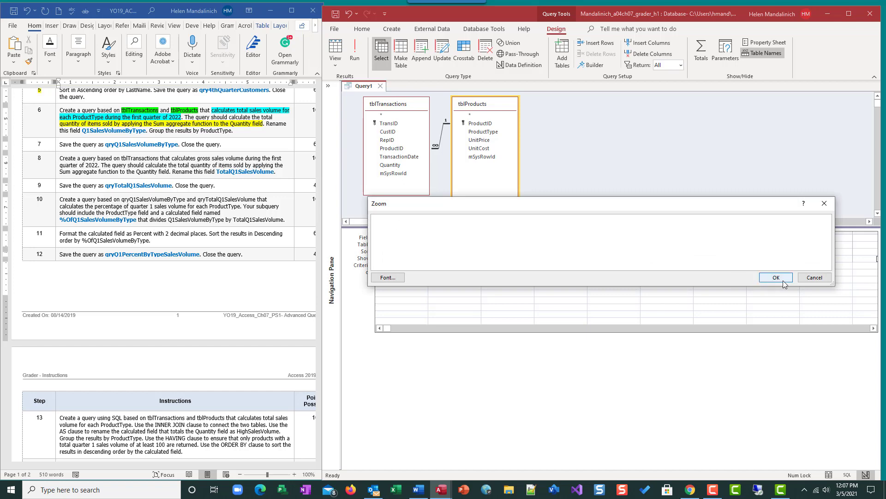
{"action": "left_click", "coordinate": [815, 277]}
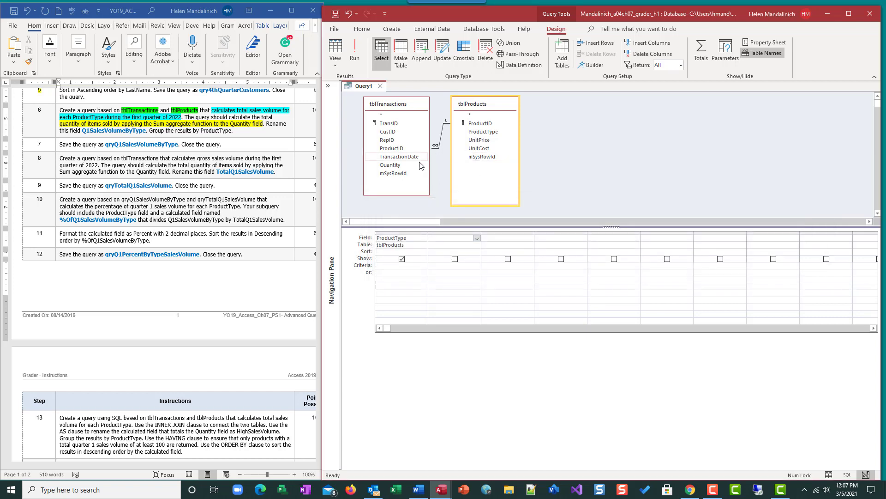
Add Quantity from tblTransactions as the second query field and rename it Q1SalesVolumeByType.
{"action": "left_click_drag", "start_coordinate": [390, 165], "coordinate": [438, 237]}
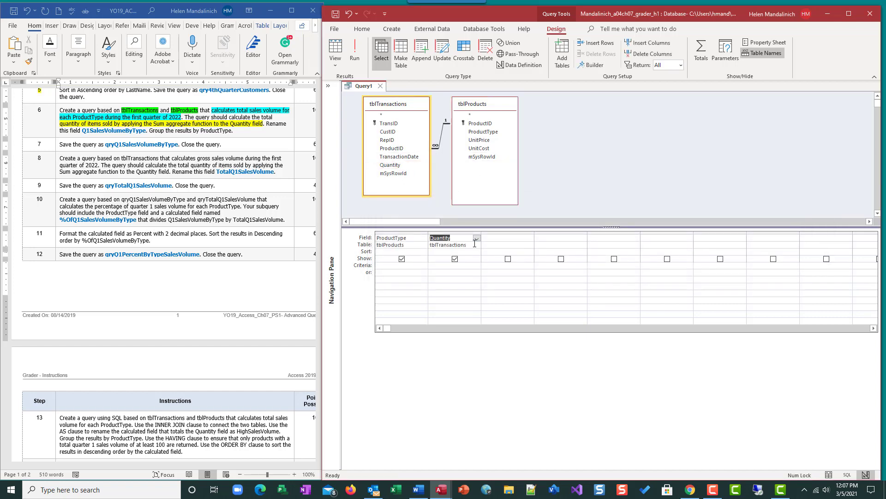
{"action": "right_click", "coordinate": [437, 238]}
{"action": "left_click", "coordinate": [468, 310]}
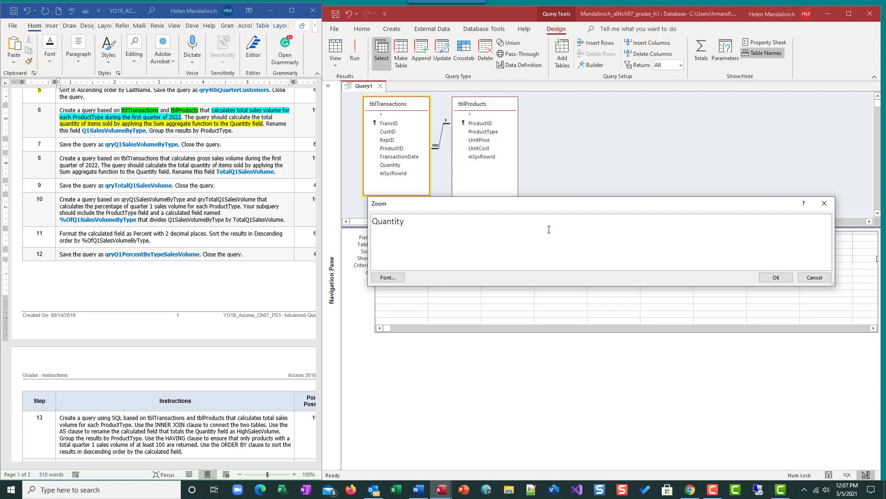
{"action": "type", "text": "Q1SalesVolumeByType:"}
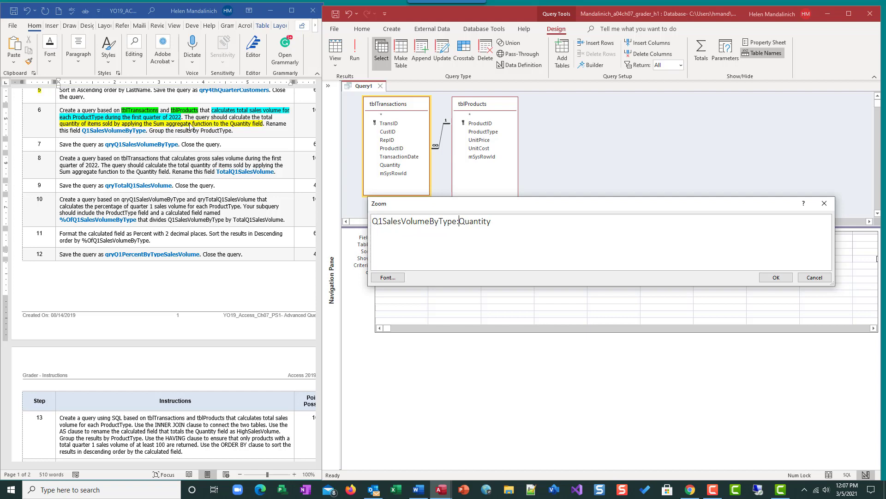
{"action": "left_click", "coordinate": [785, 277]}
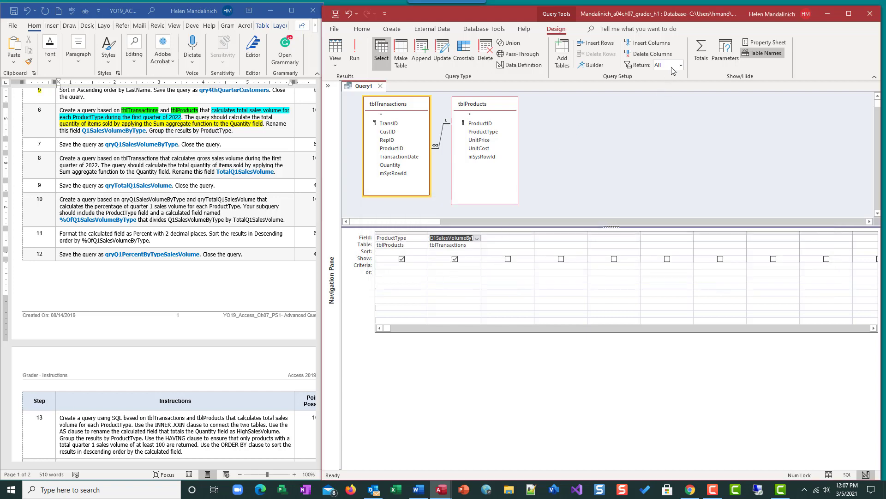
Turn on totals, apply Sum to Q1SalesVolumeByType grouped by ProductType, and run the query to check the results.
{"action": "left_click", "coordinate": [702, 51]}
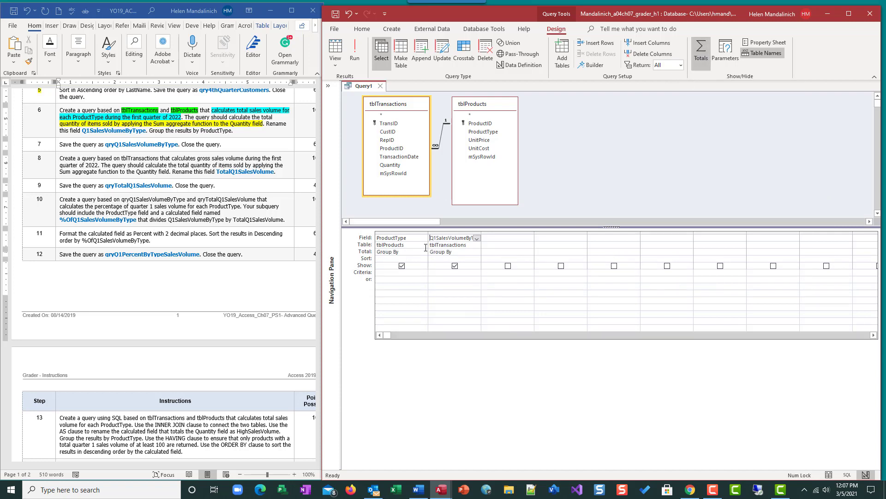
{"action": "left_click", "coordinate": [466, 253]}
{"action": "left_click", "coordinate": [476, 252]}
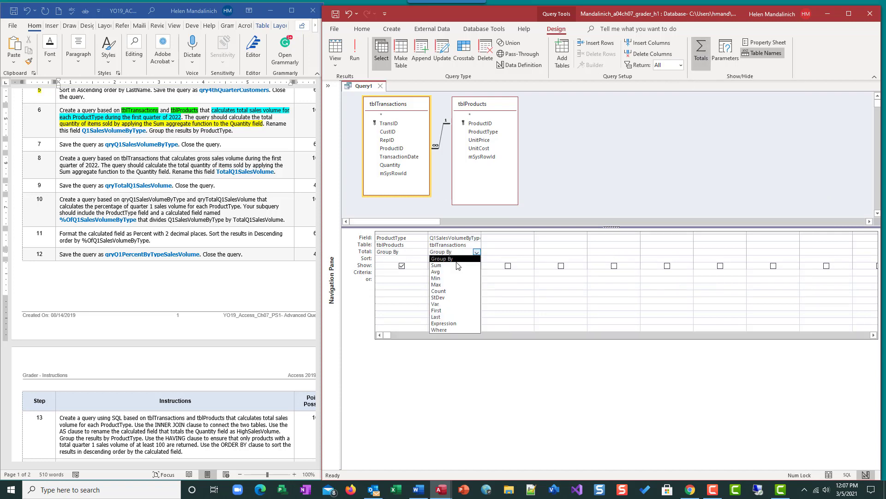
{"action": "left_click", "coordinate": [443, 265]}
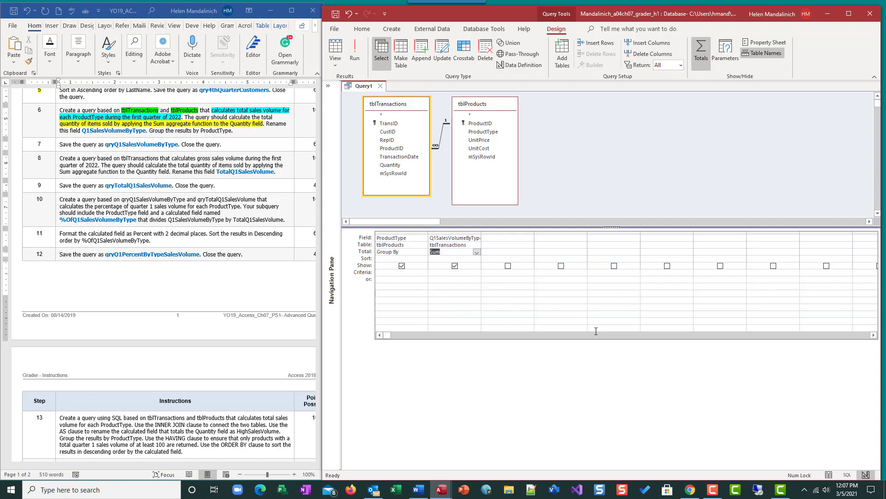
{"action": "left_click", "coordinate": [355, 51]}
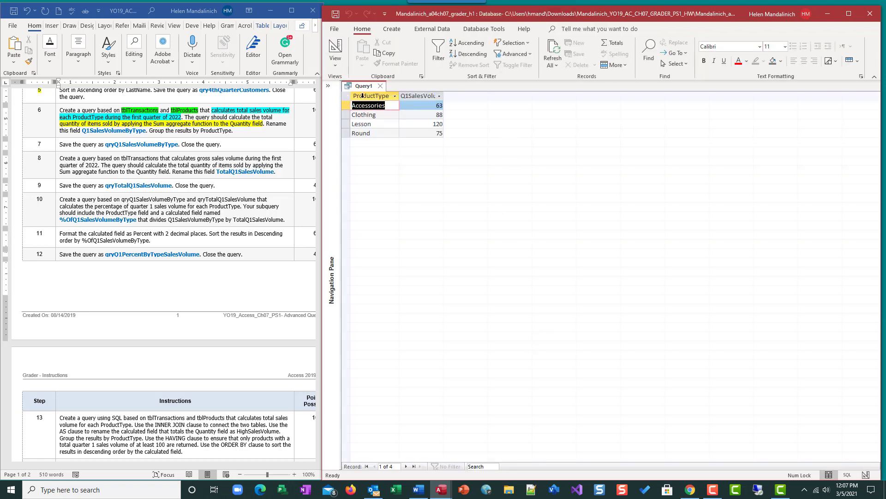
{"action": "left_click", "coordinate": [335, 47]}
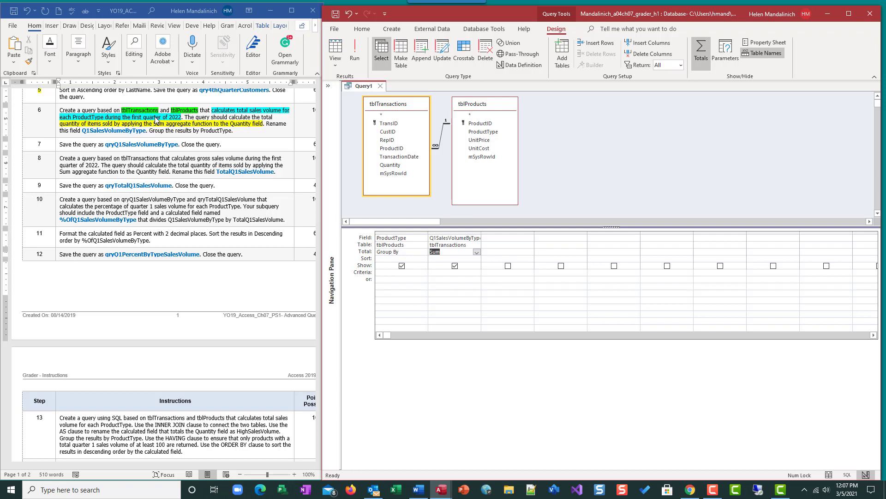
Add TransactionDate from tblTransactions with the criterion Between 1/1/2022 and 3/31/2022, and run the query.
{"action": "double_click", "coordinate": [409, 157]}
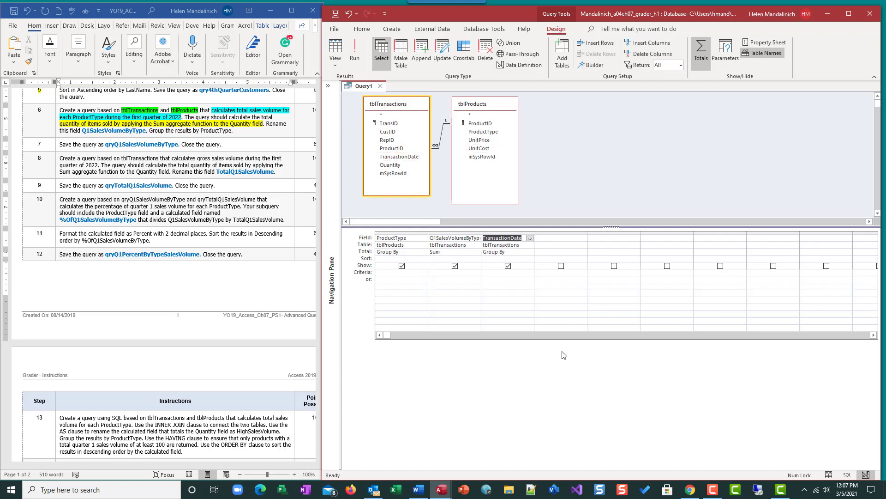
{"action": "left_click", "coordinate": [488, 272]}
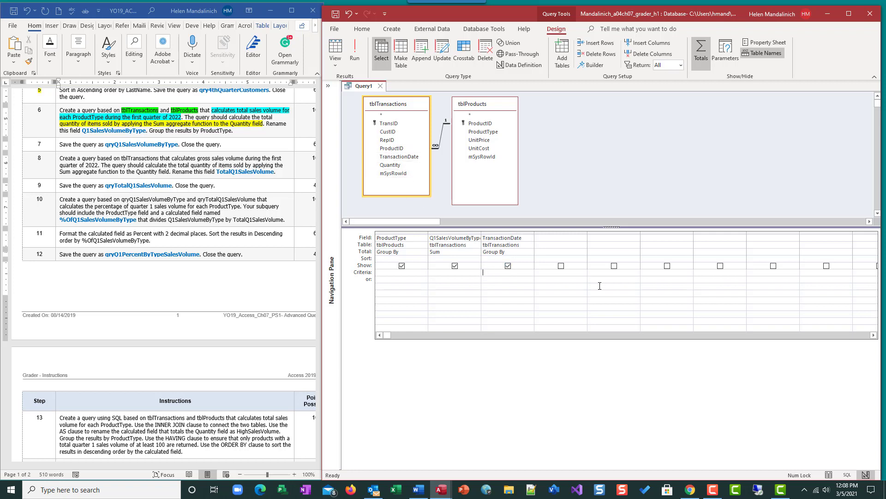
{"action": "right_click", "coordinate": [496, 274]}
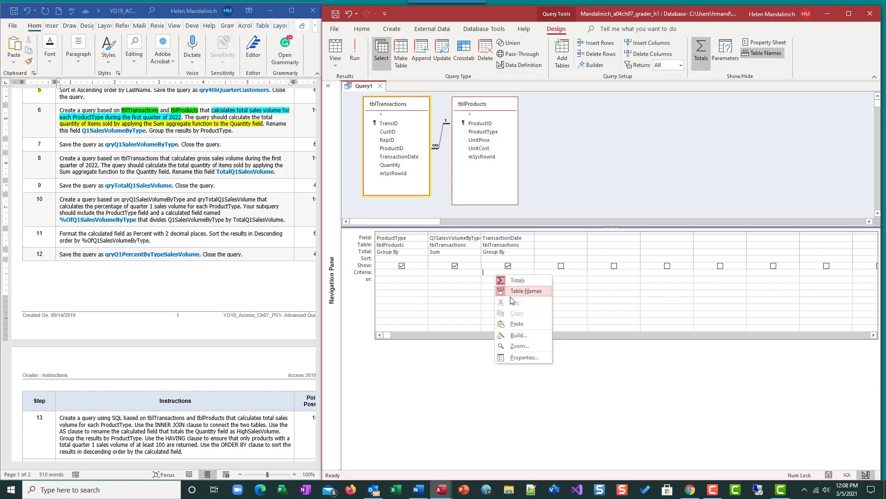
{"action": "left_click", "coordinate": [513, 346]}
{"action": "type", "text": "Betwe"}
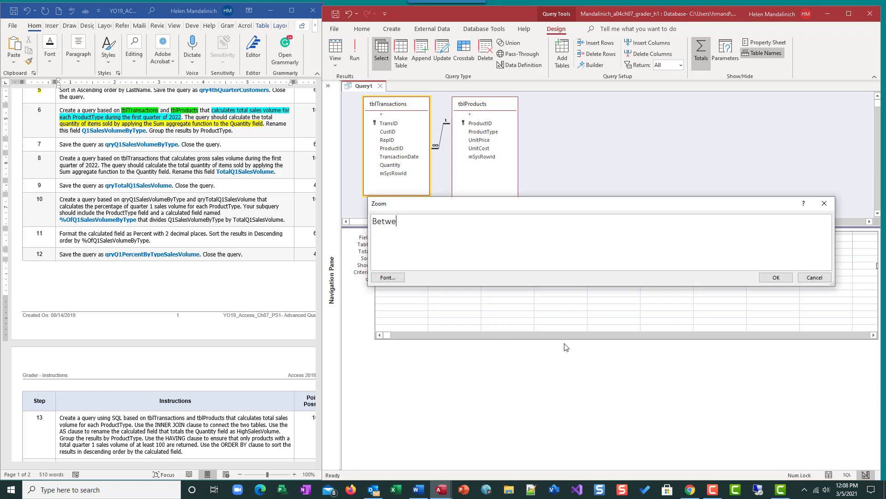
{"action": "type", "text": "en 1/1/2022 and 3/31/2"}
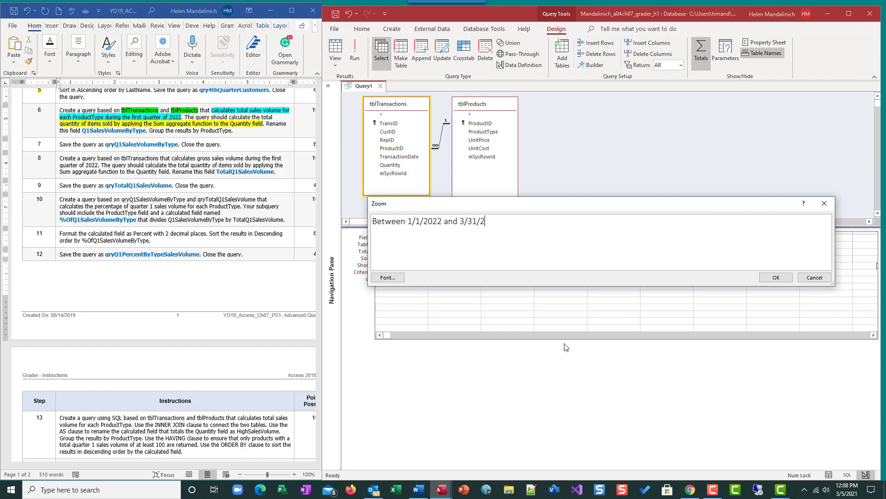
{"action": "type", "text": "022"}
{"action": "left_click", "coordinate": [775, 277]}
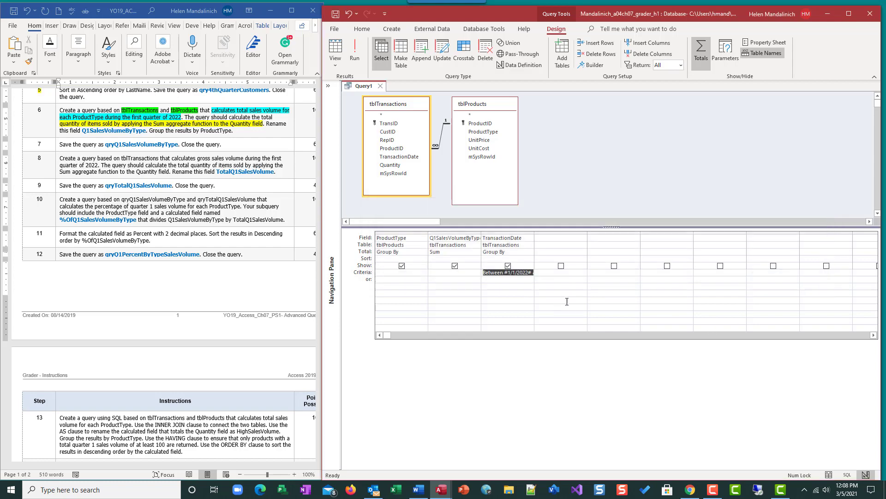
{"action": "left_click", "coordinate": [355, 51]}
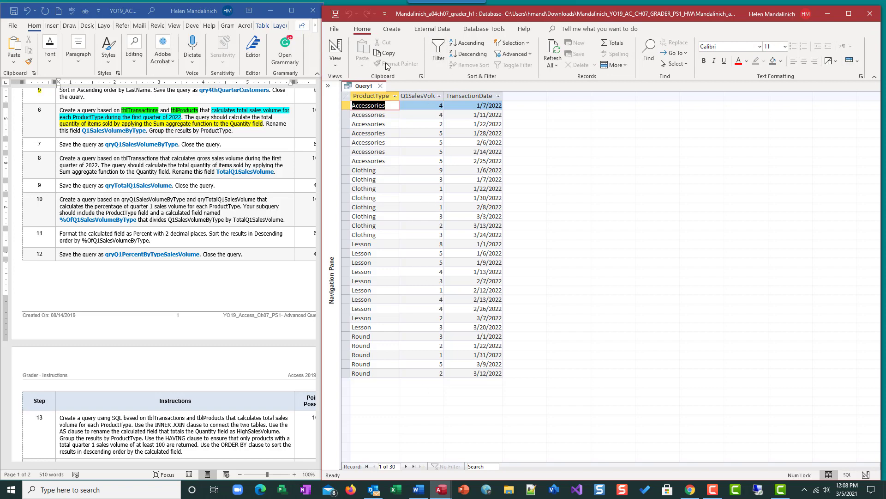
Return to the query design and change the total setting of TransactionDate to Where.
{"action": "left_click", "coordinate": [342, 49]}
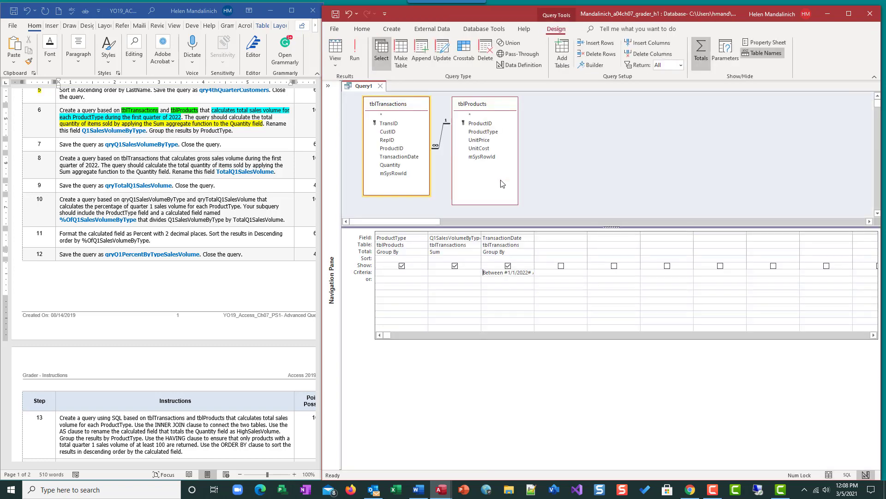
{"action": "left_click", "coordinate": [530, 252]}
{"action": "left_click", "coordinate": [506, 326]}
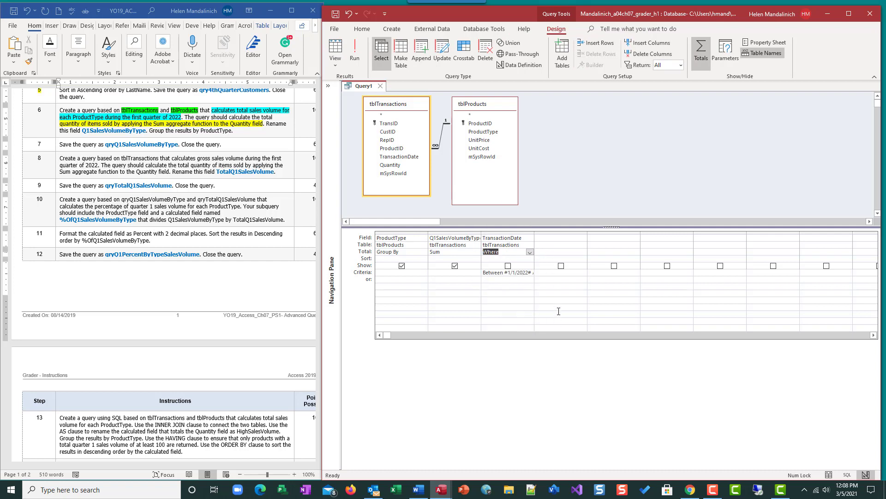
Try TransactionDate with its total setting back on Group By and run the query to compare the results.
{"action": "left_click", "coordinate": [530, 252]}
{"action": "left_click", "coordinate": [516, 258]}
{"action": "left_click", "coordinate": [361, 64]}
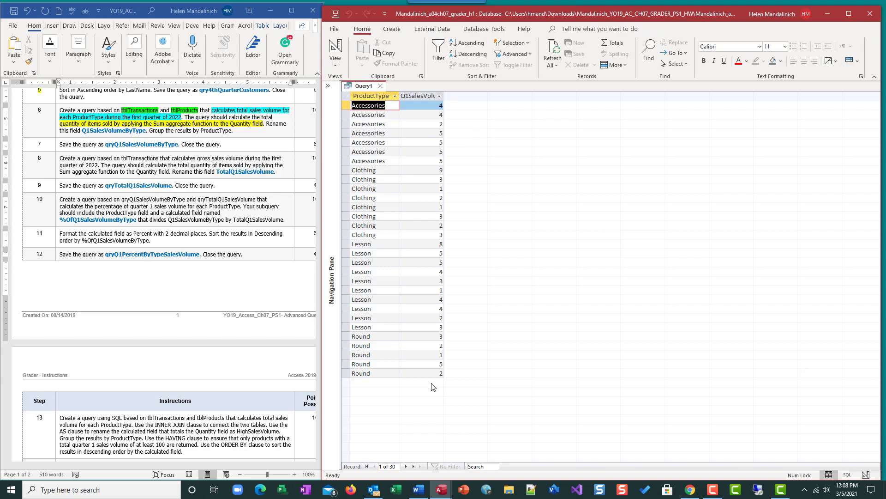
Return to the design, set the TransactionDate total to Where, and run the query.
{"action": "left_click", "coordinate": [334, 46]}
{"action": "left_click", "coordinate": [530, 252]}
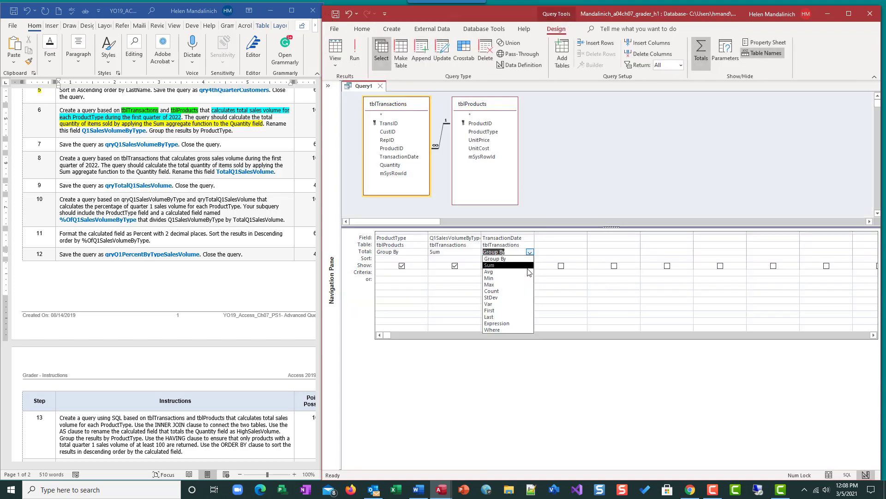
{"action": "left_click", "coordinate": [512, 329]}
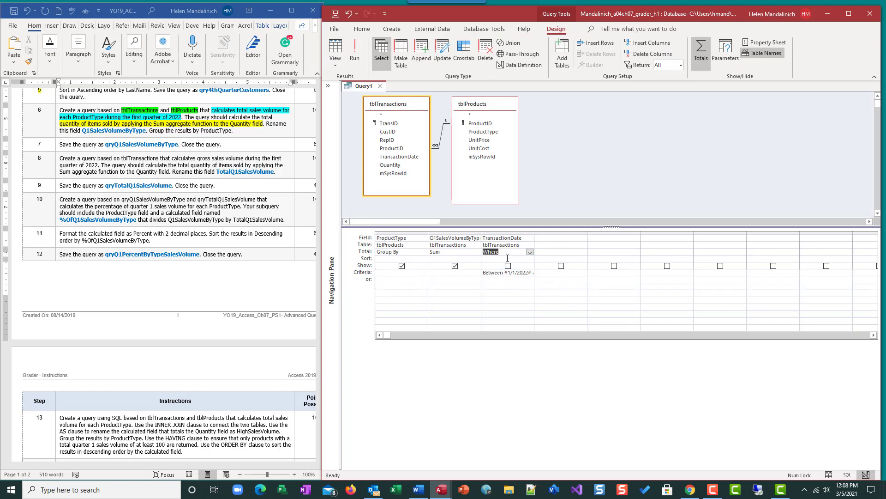
{"action": "left_click", "coordinate": [355, 50]}
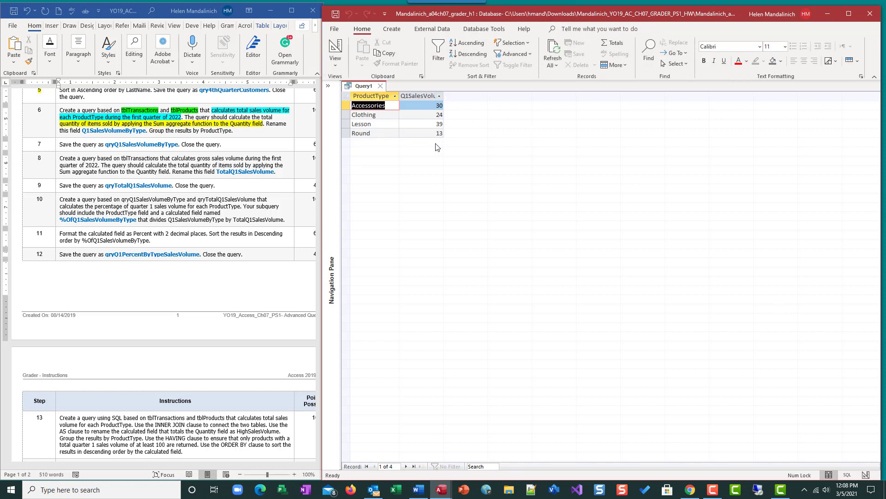
Fit the result columns to their contents, and save and close the query as qryQ1SalesVolumeByType.
{"action": "left_click", "coordinate": [347, 97]}
{"action": "double_click", "coordinate": [400, 95]}
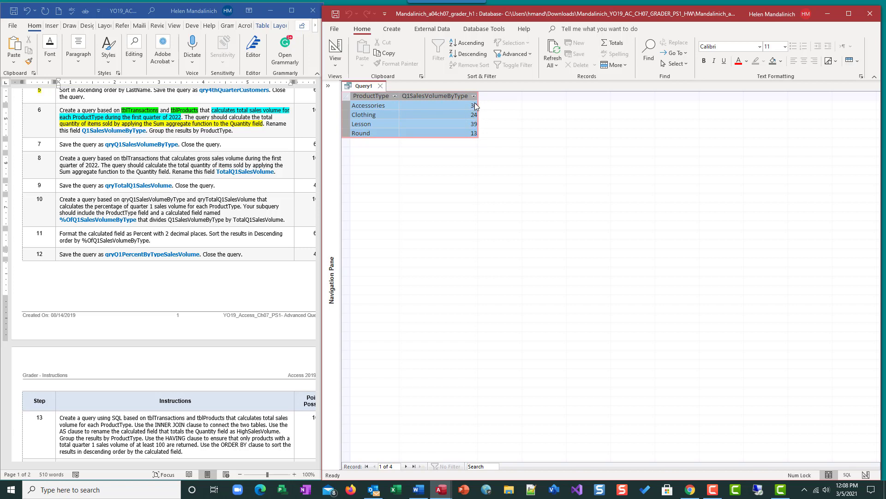
{"action": "left_click", "coordinate": [337, 14]}
{"action": "type", "text": "alesVolumeByType"}
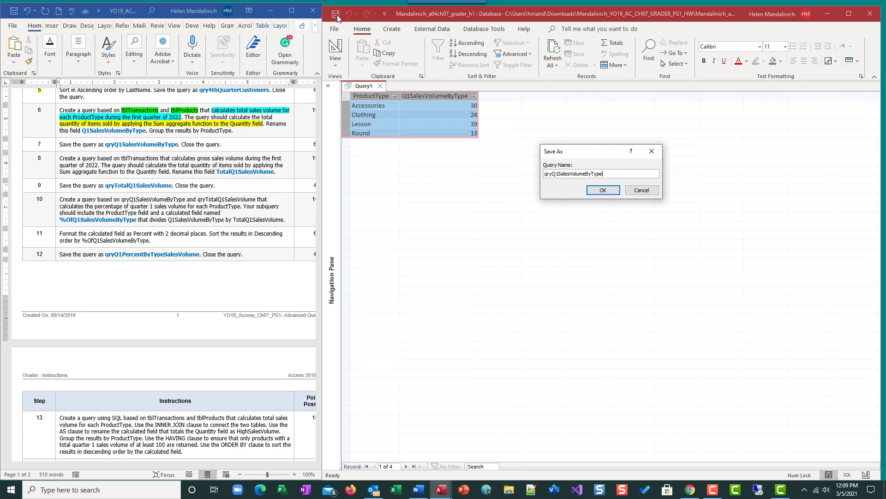
{"action": "key", "text": "Return"}
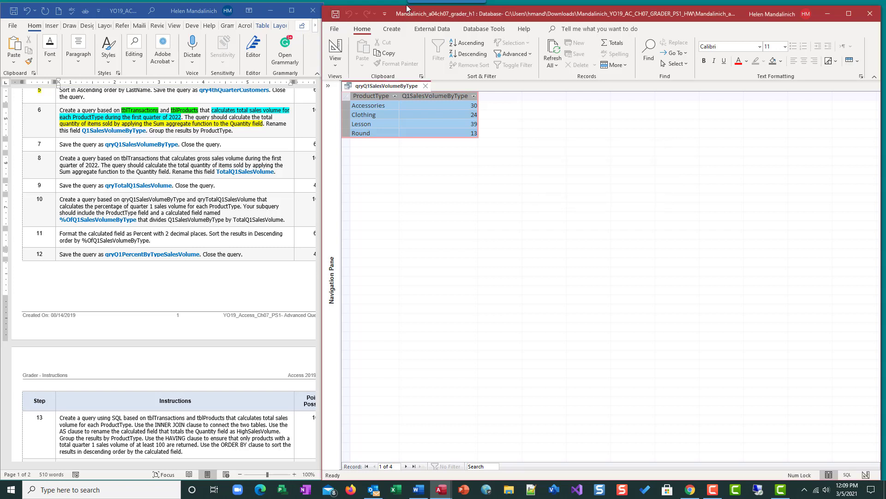
{"action": "left_click", "coordinate": [425, 87]}
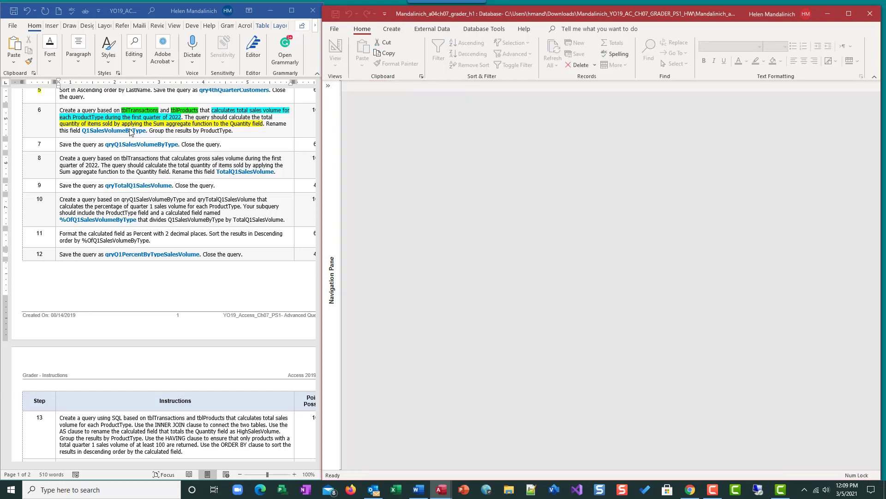
Switch to the Word instructions and highlight step numbers 6 and 7 in yellow.
{"action": "left_click", "coordinate": [37, 109]}
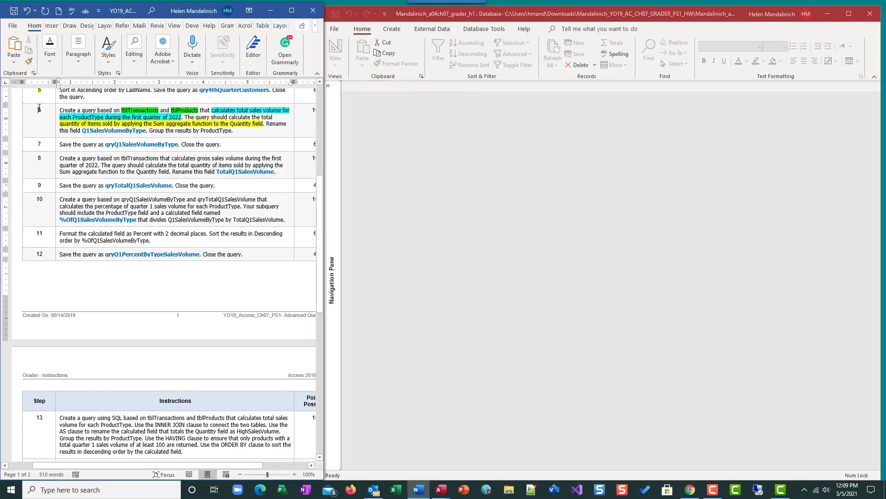
{"action": "left_click", "coordinate": [41, 109]}
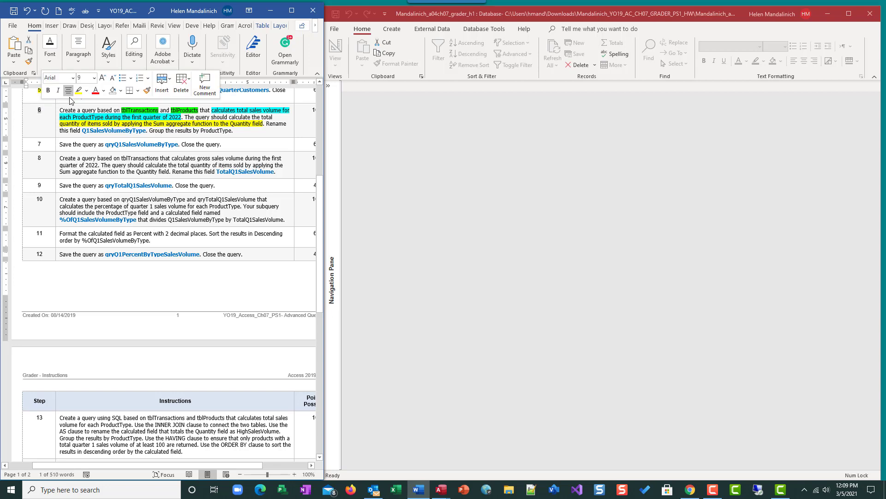
{"action": "double_click", "coordinate": [40, 144]}
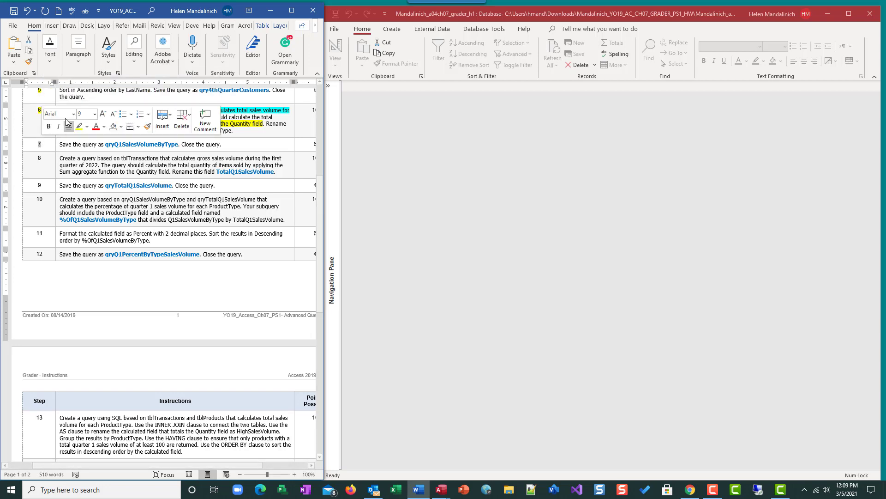
{"action": "left_click", "coordinate": [87, 135]}
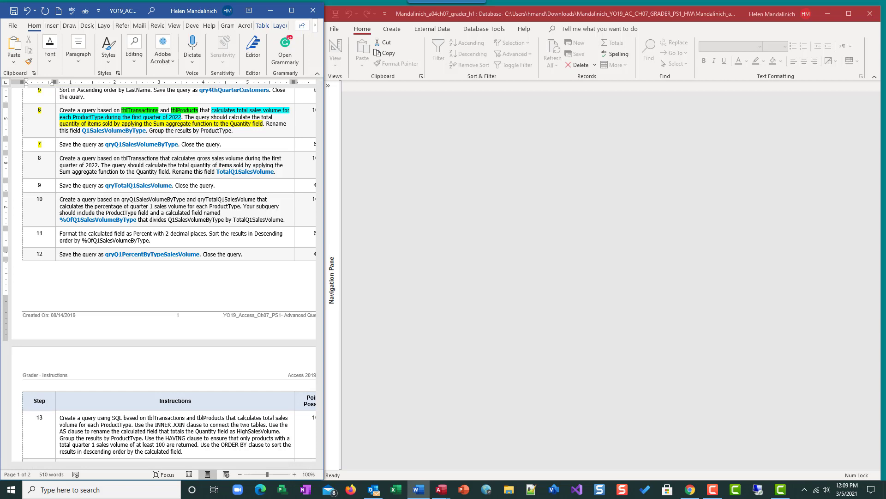
Switch to Access, create a new design-view query based on tblTransactions, and enlarge its field list and the design grid.
{"action": "key", "text": "alt+Tab"}
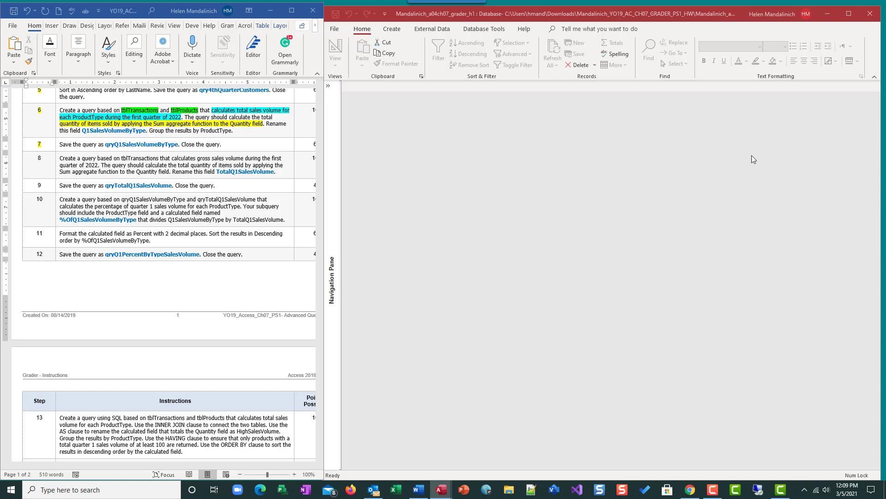
{"action": "left_click", "coordinate": [397, 29]}
{"action": "left_click", "coordinate": [475, 56]}
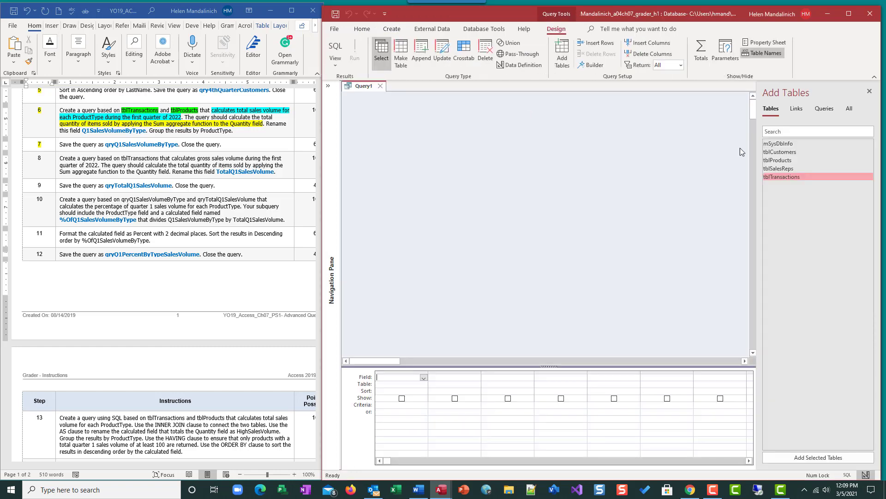
{"action": "double_click", "coordinate": [798, 176]}
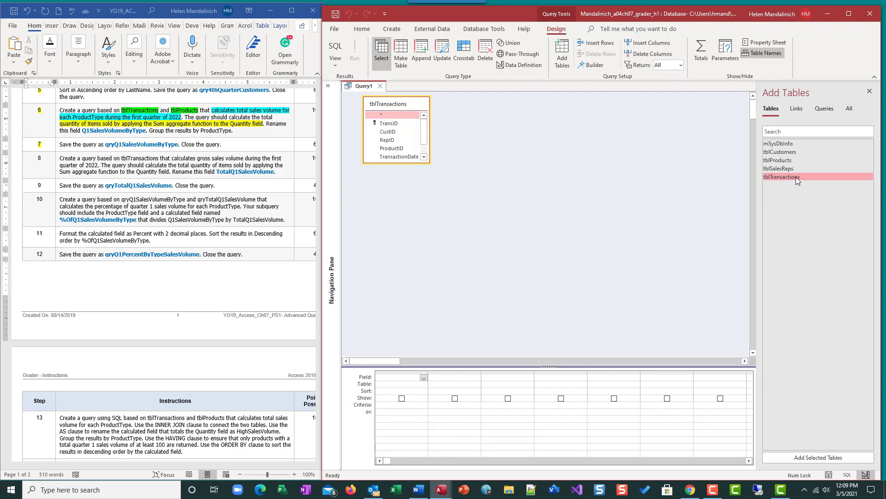
{"action": "left_click", "coordinate": [870, 91]}
{"action": "left_click_drag", "start_coordinate": [395, 164], "coordinate": [395, 190]}
{"action": "left_click_drag", "start_coordinate": [534, 365], "coordinate": [535, 219]}
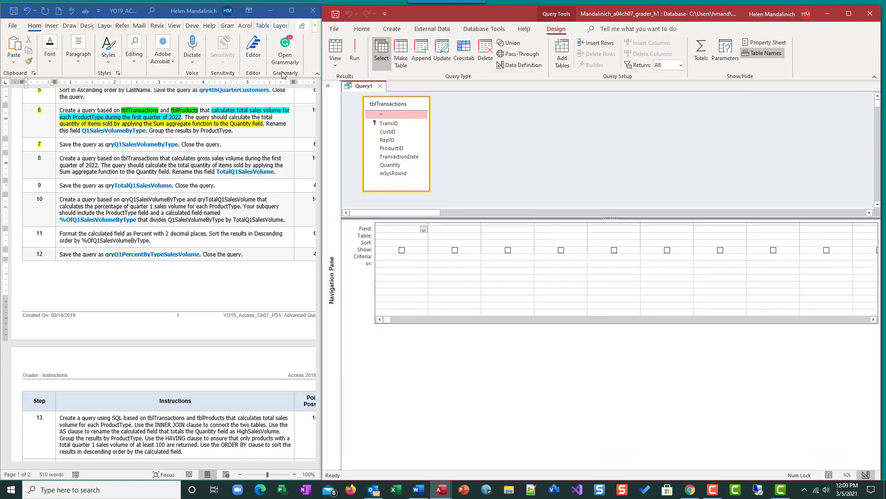
{"action": "right_click", "coordinate": [379, 229]}
{"action": "left_click", "coordinate": [523, 285]}
{"action": "right_click", "coordinate": [394, 230]}
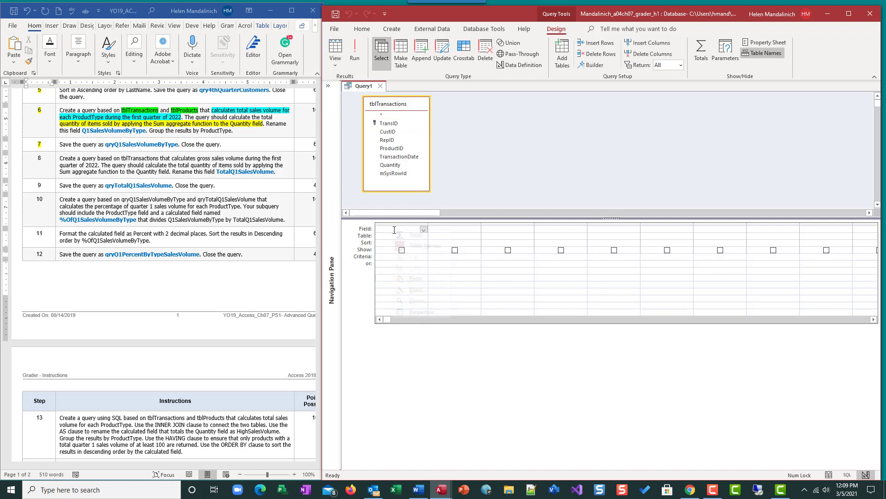
{"action": "left_click", "coordinate": [417, 301]}
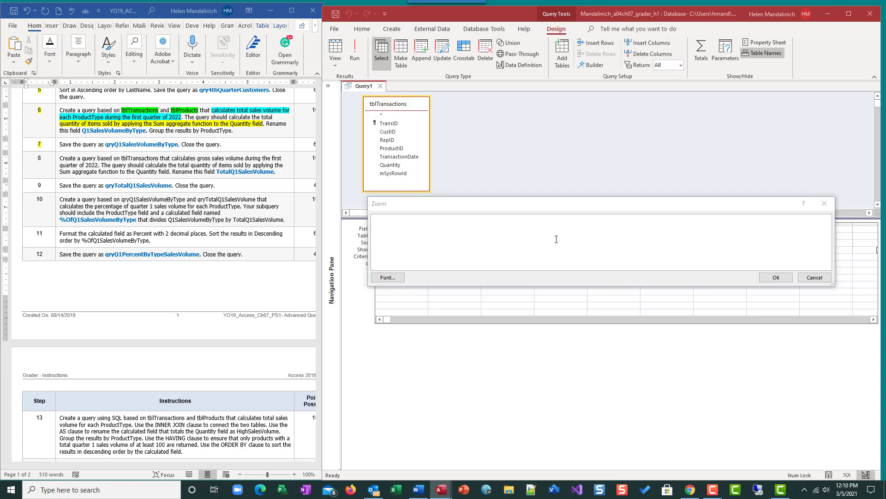
{"action": "left_click", "coordinate": [814, 277]}
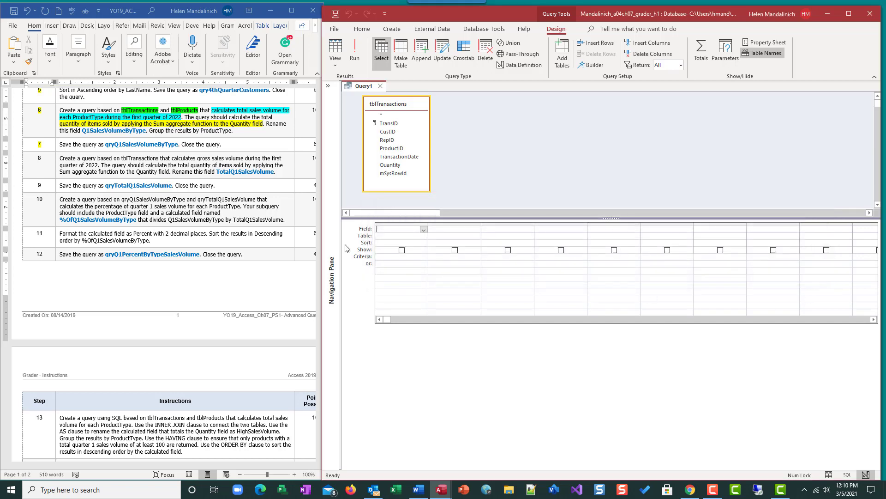
Add Quantity from tblTransactions as the first query field and rename it TotalQ1SalesVolume.
{"action": "left_click", "coordinate": [401, 165]}
{"action": "left_click_drag", "start_coordinate": [401, 164], "coordinate": [387, 226]}
{"action": "right_click", "coordinate": [387, 228]}
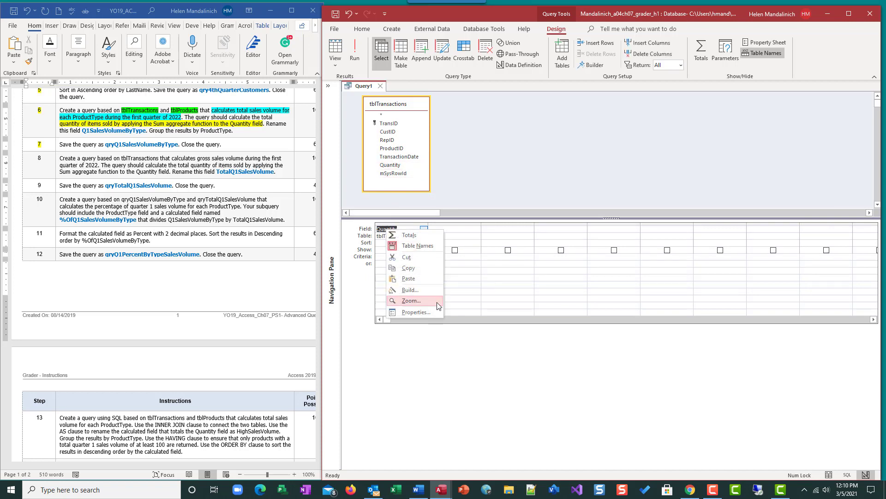
{"action": "left_click", "coordinate": [406, 302]}
{"action": "type", "text": "TotalQ1"}
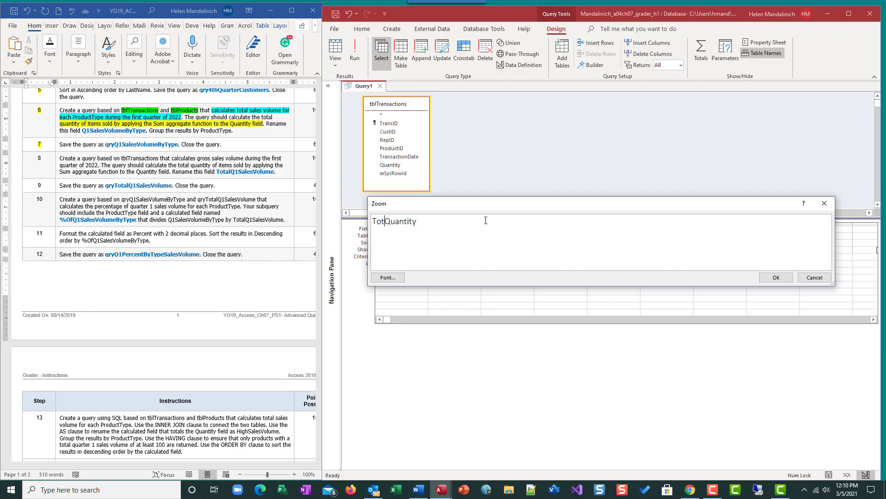
{"action": "type", "text": "SalesVol"}
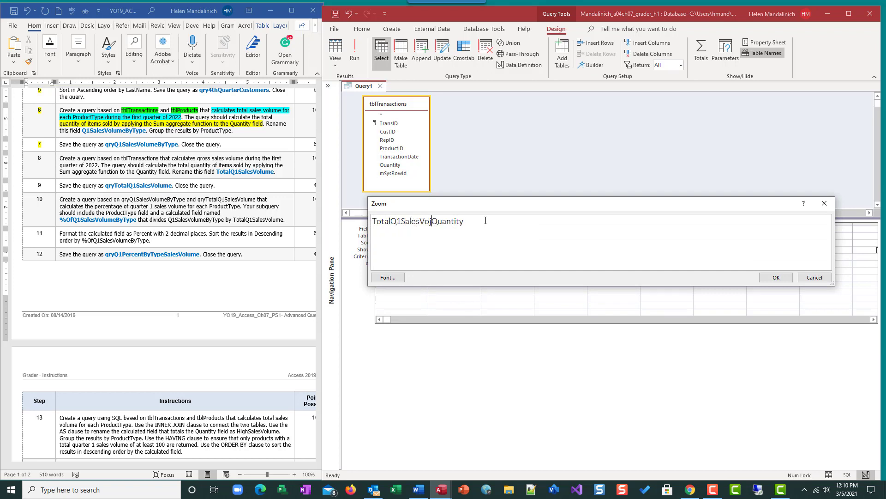
{"action": "key", "text": "BackSpace"}
{"action": "type", "text": "ol"}
{"action": "key", "text": "BackSpace"}
{"action": "type", "text": "me:"}
{"action": "key", "text": "BackSpace"}
{"action": "key", "text": "BackSpace"}
{"action": "key", "text": "BackSpace"}
{"action": "type", "text": "lume:"}
{"action": "left_click", "coordinate": [771, 280]}
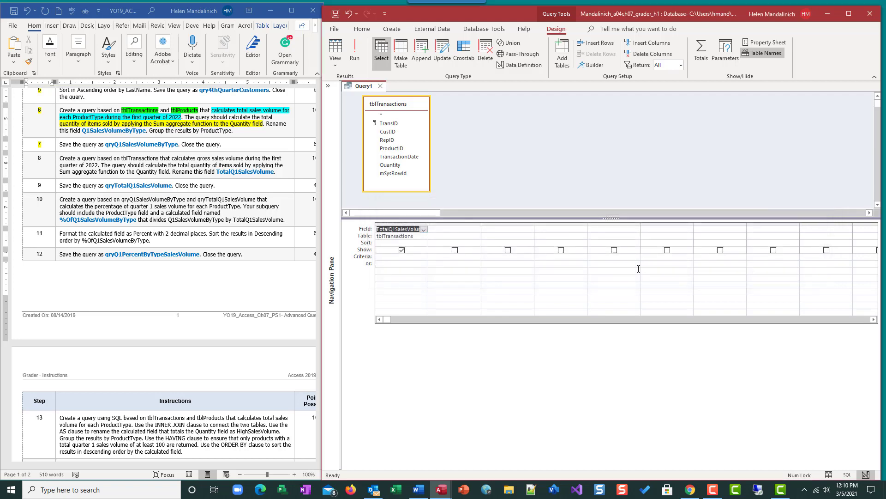
Run the query, return to its design, and rerun it to examine the TotalQ1SalesVolume values.
{"action": "left_click", "coordinate": [355, 50]}
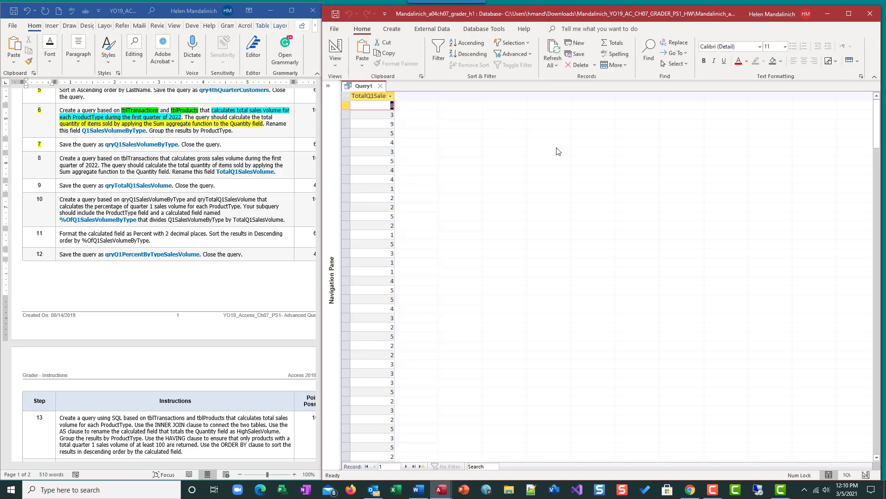
{"action": "left_click", "coordinate": [336, 50]}
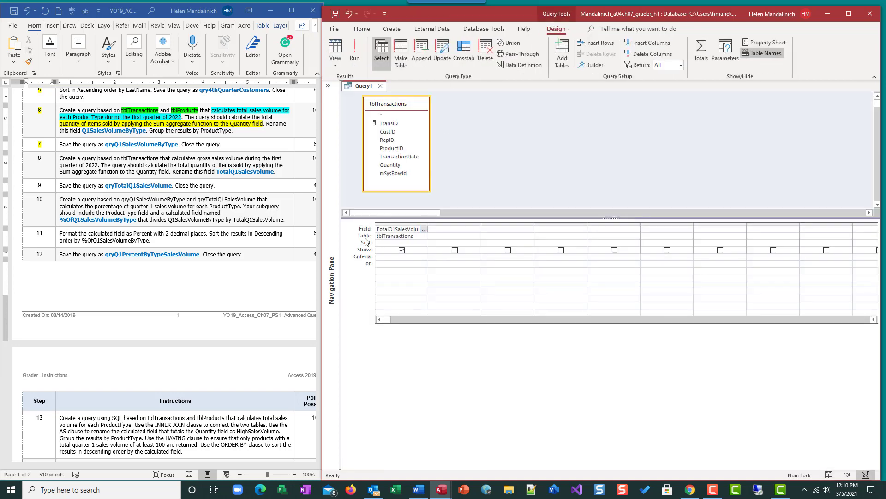
{"action": "left_click", "coordinate": [354, 51]}
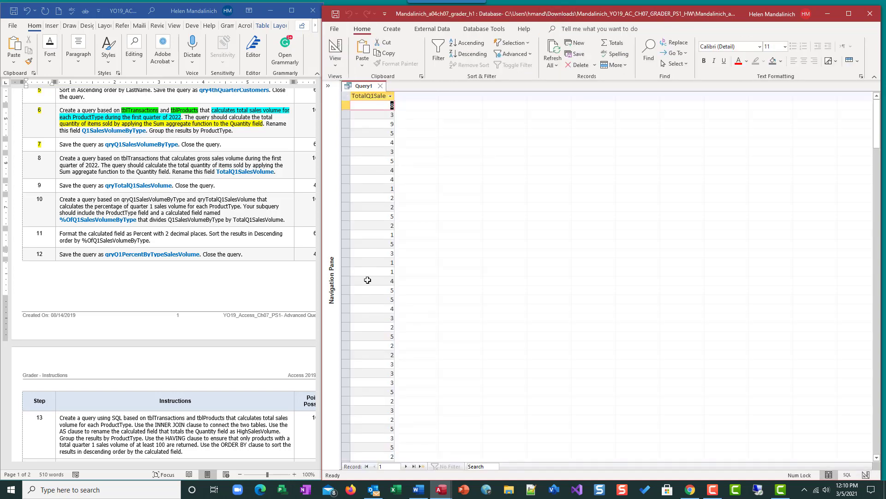
Return to the query design, total the TotalQ1SalesVolume field with the Sum aggregate function, and run the query.
{"action": "left_click", "coordinate": [336, 51]}
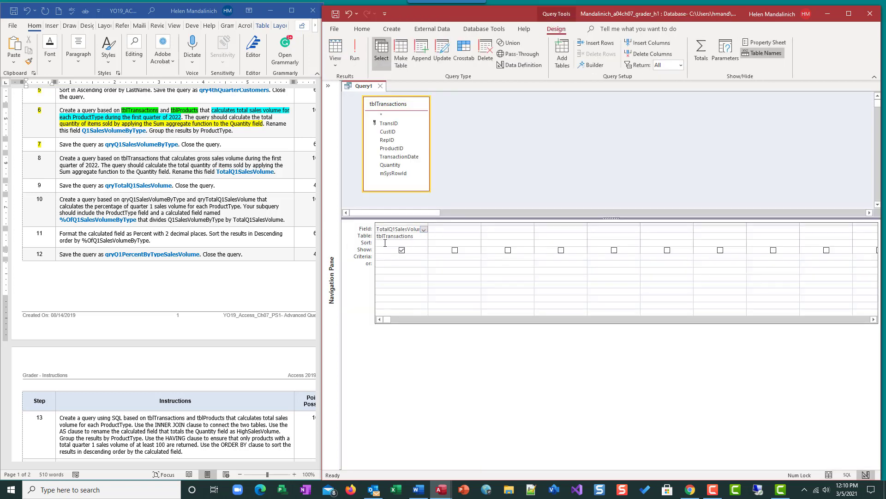
{"action": "left_click", "coordinate": [700, 50]}
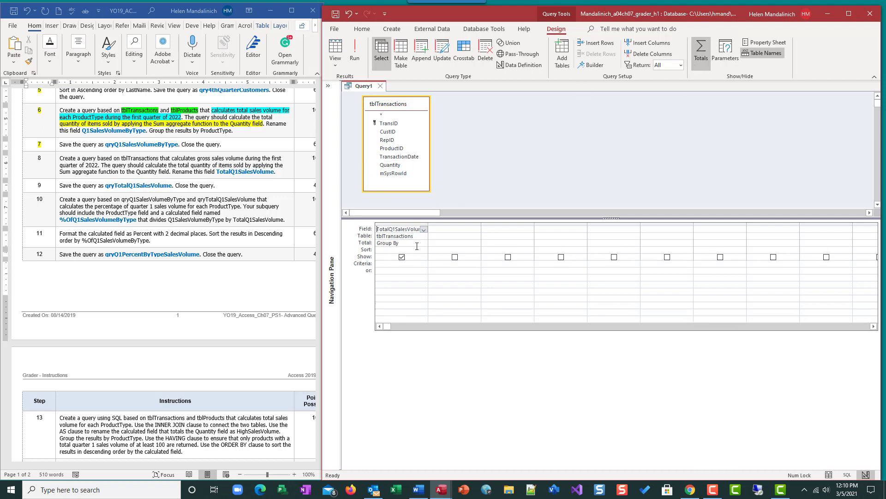
{"action": "left_click", "coordinate": [419, 244]}
{"action": "left_click", "coordinate": [424, 243]}
{"action": "left_click", "coordinate": [388, 253]}
{"action": "left_click", "coordinate": [354, 51]}
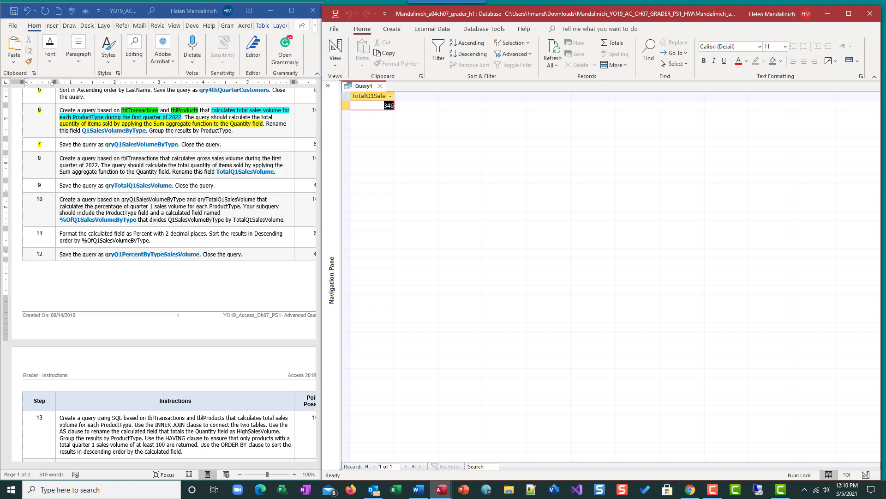
Return to the query design and add TransactionDate from tblTransactions as the second field, with its total set to Where.
{"action": "left_click", "coordinate": [336, 47]}
{"action": "left_click", "coordinate": [397, 243]}
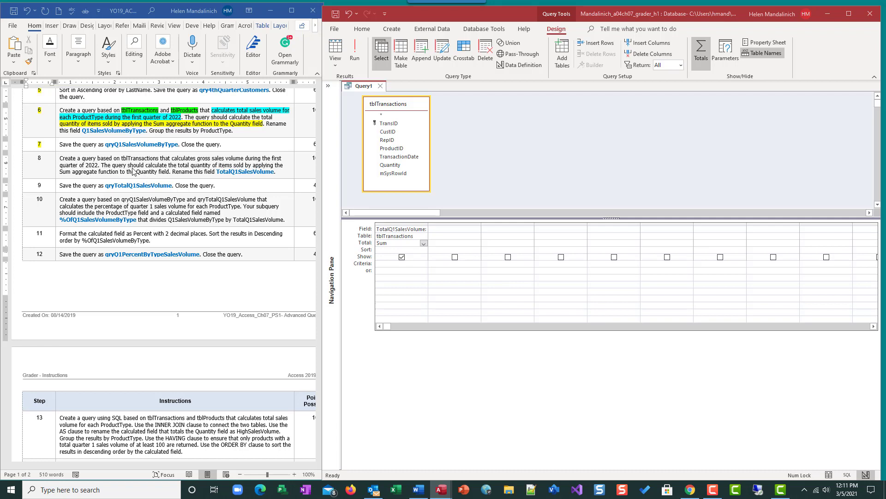
{"action": "left_click", "coordinate": [452, 226]}
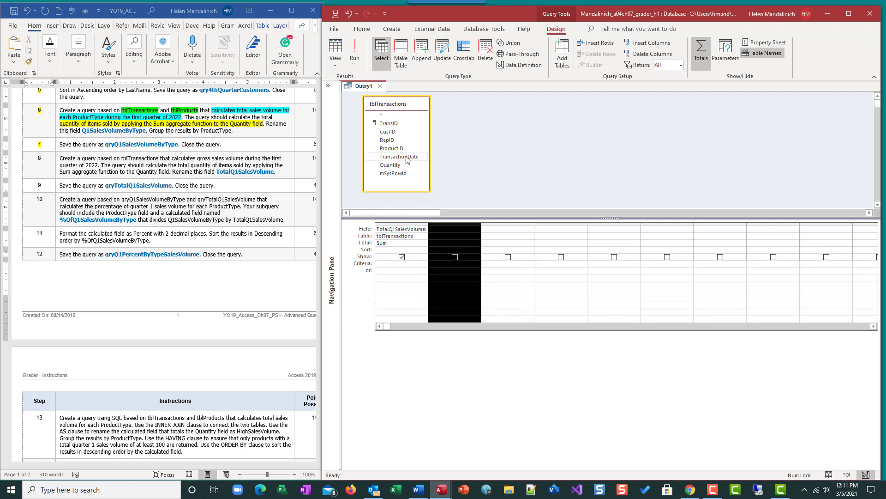
{"action": "double_click", "coordinate": [399, 156]}
{"action": "left_click", "coordinate": [462, 243]}
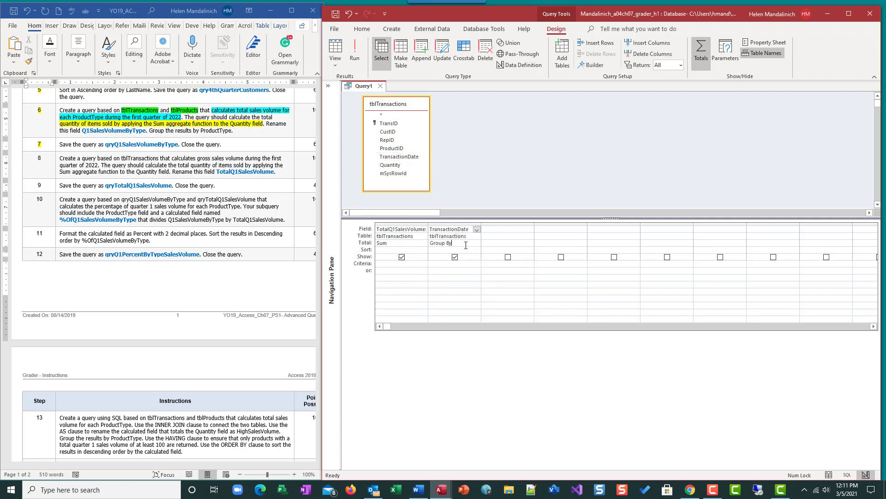
{"action": "left_click", "coordinate": [476, 244]}
{"action": "left_click", "coordinate": [444, 322]}
Set the TransactionDate criteria to Between 1/1/2022 and 3/31/2022 and close the Property Sheet.
{"action": "left_click", "coordinate": [439, 263]}
{"action": "right_click", "coordinate": [441, 264]}
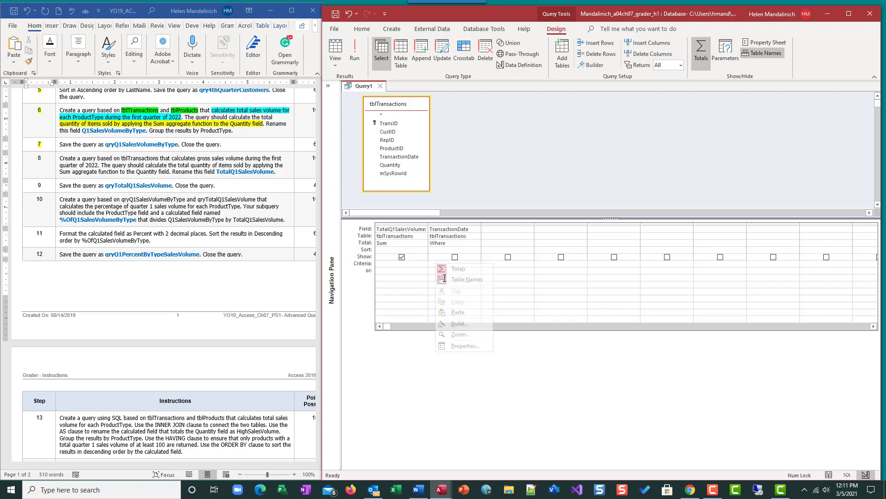
{"action": "left_click", "coordinate": [464, 347]}
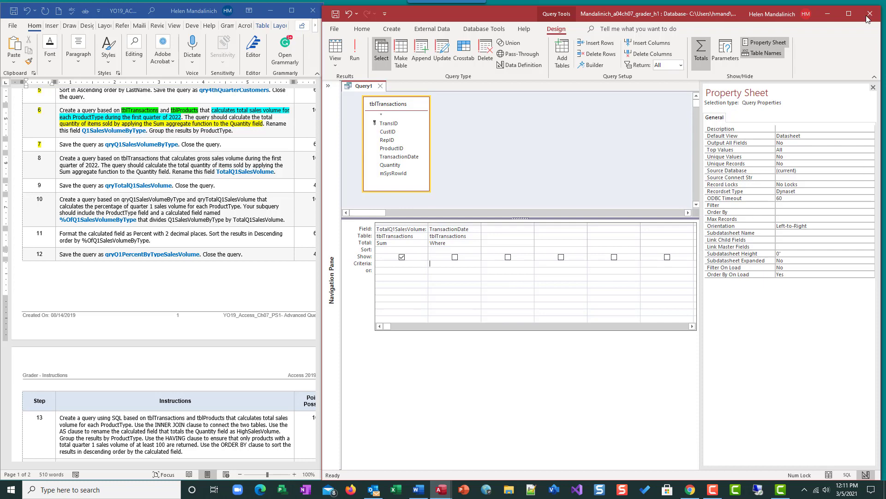
{"action": "left_click", "coordinate": [469, 261]}
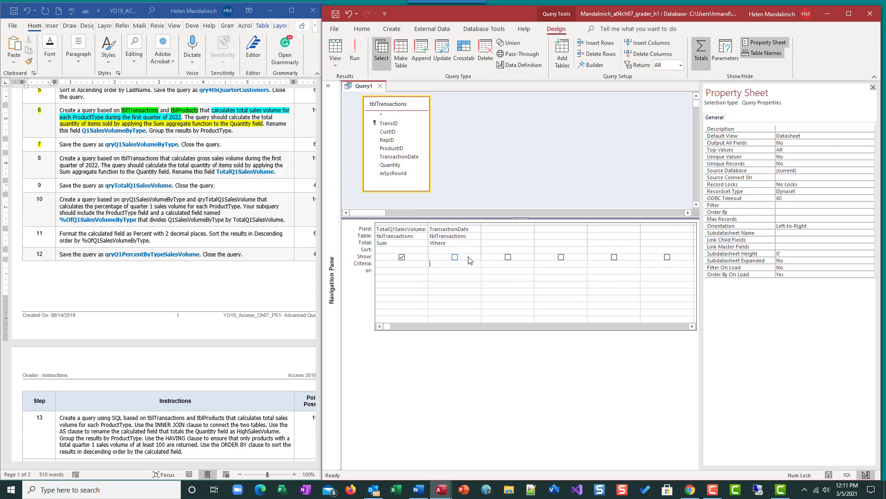
{"action": "right_click", "coordinate": [445, 265]}
{"action": "left_click", "coordinate": [485, 323]}
{"action": "type", "text": "B"}
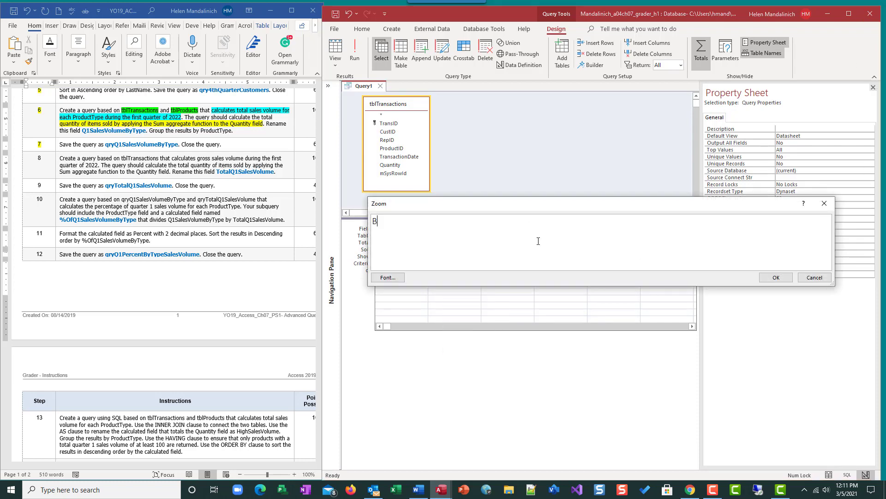
{"action": "type", "text": "etweem"}
{"action": "key", "text": "BackSpace"}
{"action": "key", "text": "BackSpace"}
{"action": "type", "text": "n 2"}
{"action": "key", "text": "BackSpace"}
{"action": "type", "text": "1/1/"}
{"action": "type", "text": "2-02"}
{"action": "key", "text": "BackSpace"}
{"action": "key", "text": "BackSpace"}
{"action": "key", "text": "BackSpace"}
{"action": "type", "text": "022 and 3/31/2022"}
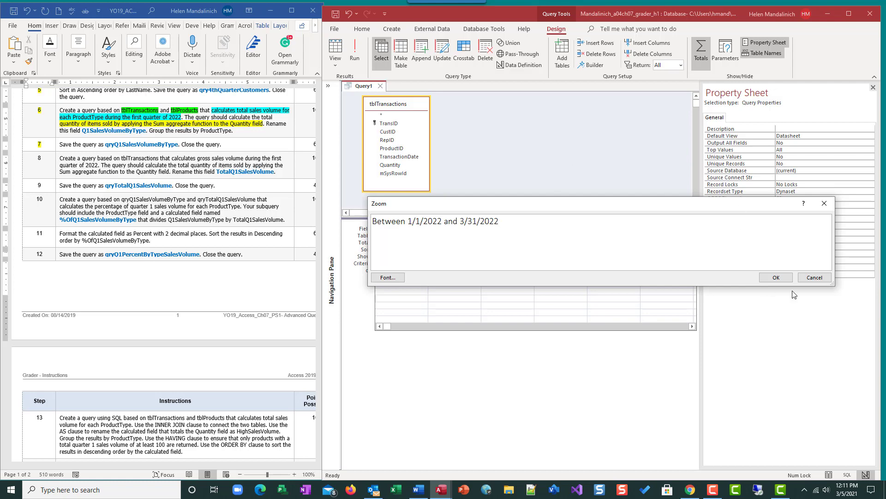
{"action": "left_click", "coordinate": [787, 277]}
{"action": "left_click", "coordinate": [873, 88]}
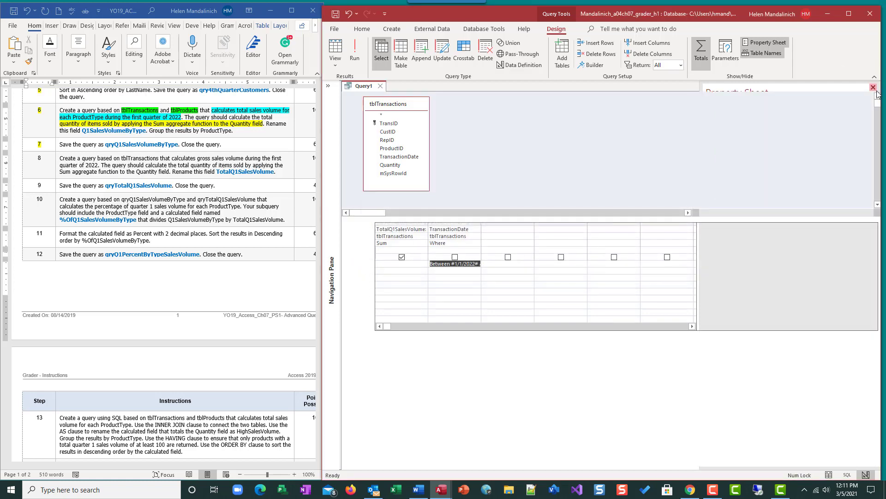
Run the query and save it as qryTotalQ1SalesVolume.
{"action": "left_click", "coordinate": [355, 51]}
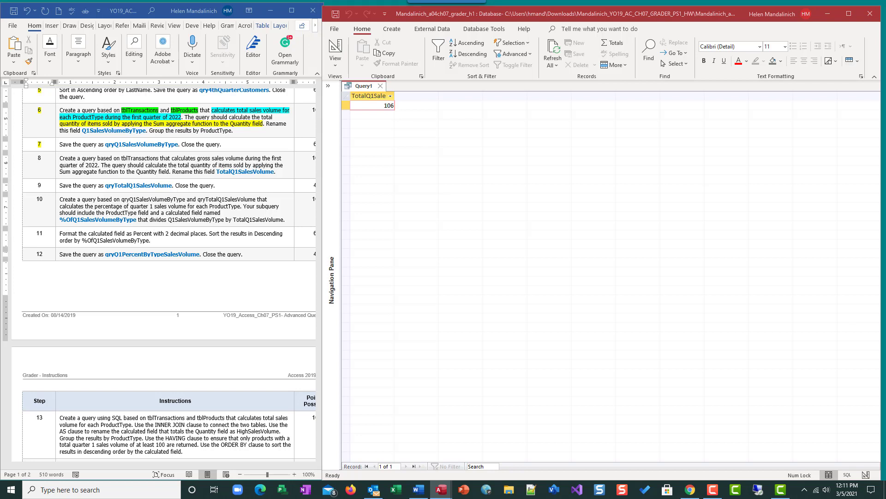
{"action": "left_click", "coordinate": [334, 10]}
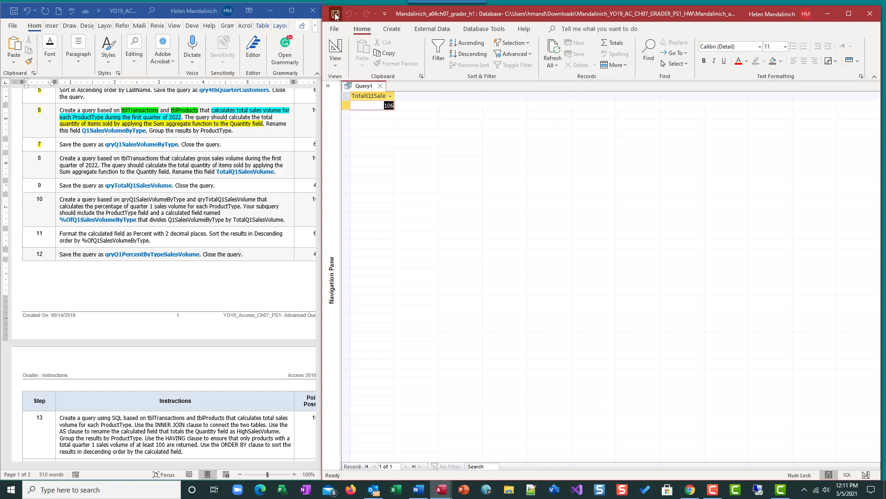
{"action": "left_click", "coordinate": [336, 15]}
{"action": "type", "text": "qryTotalQ1Sales"}
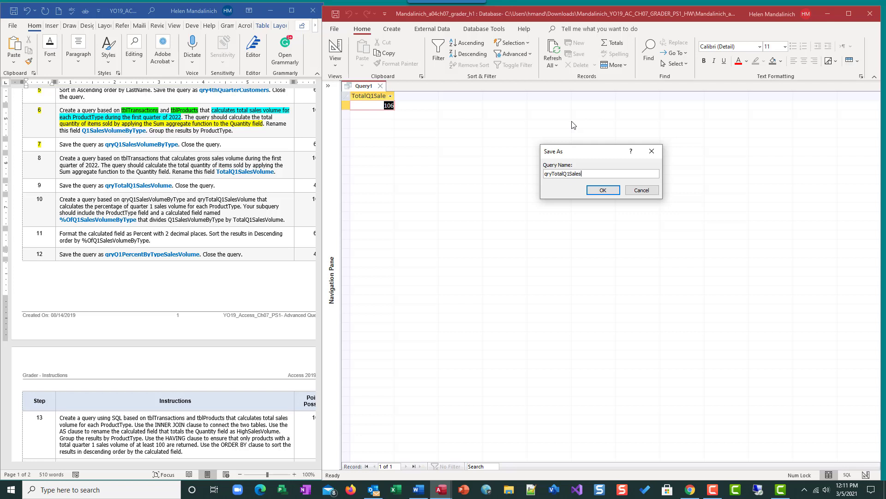
{"action": "type", "text": "Volume"}
{"action": "key", "text": "Return"}
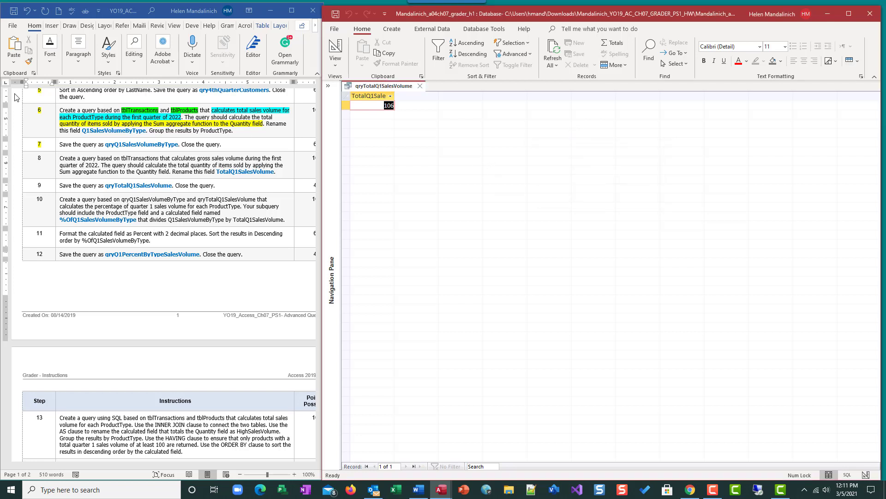
Switch to the Word instructions to highlight step numbers 8 and 9 in yellow, and close the qryTotalQ1SalesVolume query in Access.
{"action": "left_click", "coordinate": [45, 158]}
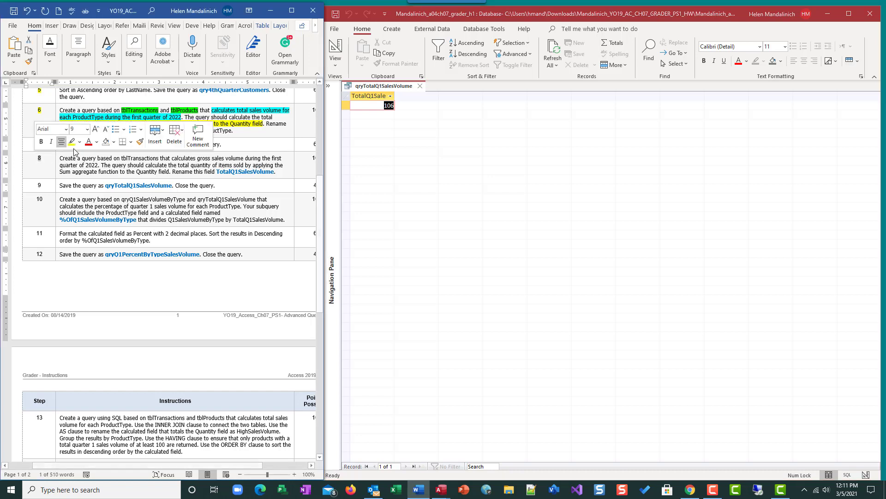
{"action": "left_click", "coordinate": [72, 144]}
{"action": "left_click_drag", "start_coordinate": [43, 185], "coordinate": [35, 185]}
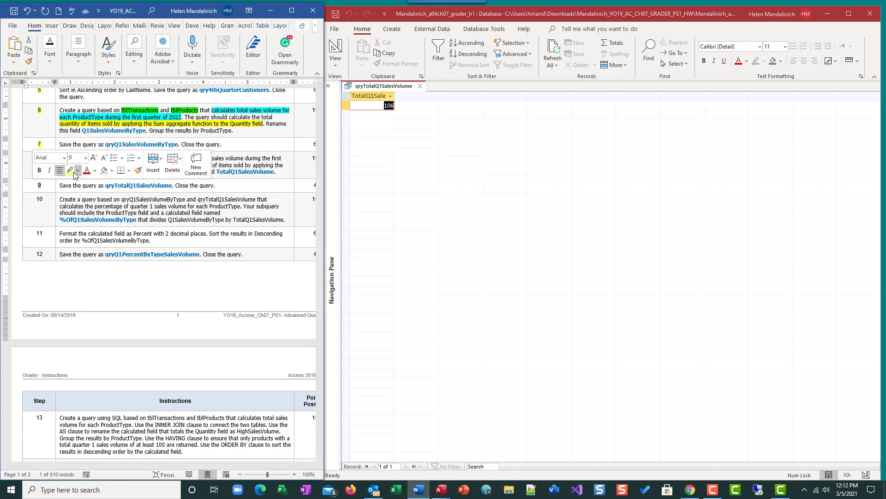
{"action": "left_click", "coordinate": [70, 170]}
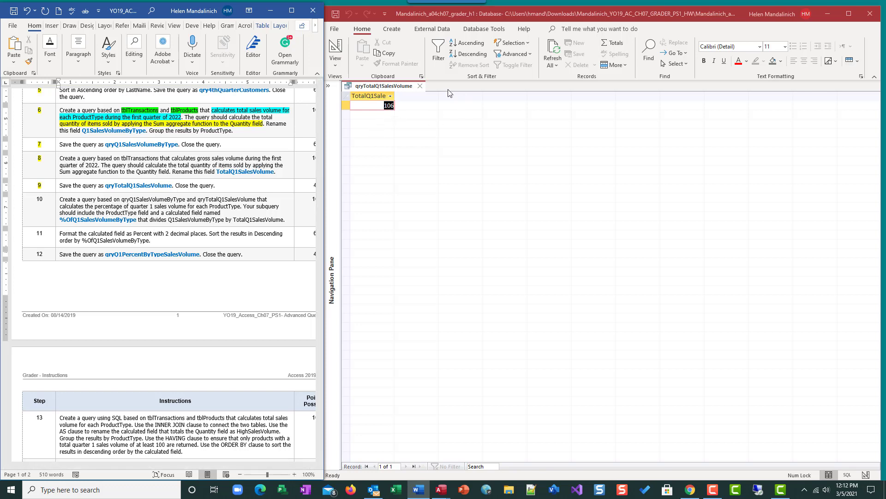
{"action": "left_click", "coordinate": [422, 86]}
Switch to the Word instructions and highlight qryQ1SalesVolumeByType and qryTotalQ1SalesVolume in step 10 in bright green.
{"action": "scroll", "coordinate": [185, 230], "scroll_direction": "down", "scroll_amount": 1}
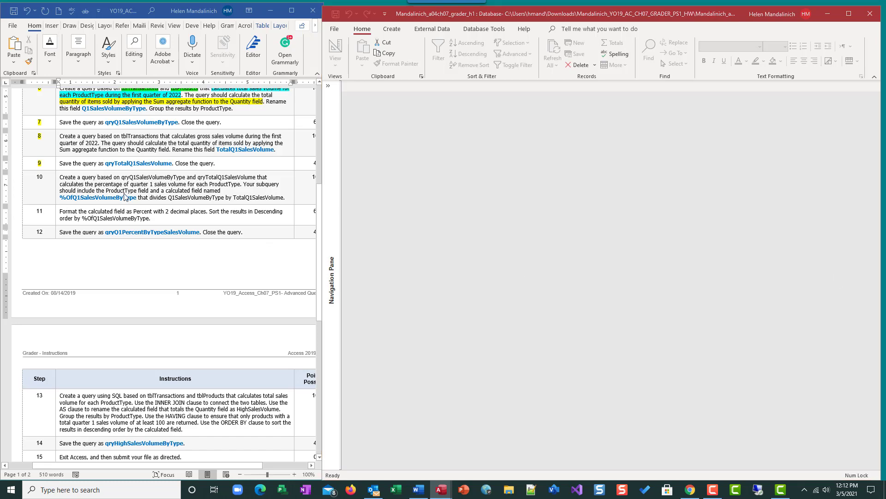
{"action": "scroll", "coordinate": [173, 240], "scroll_direction": "down", "scroll_amount": 1}
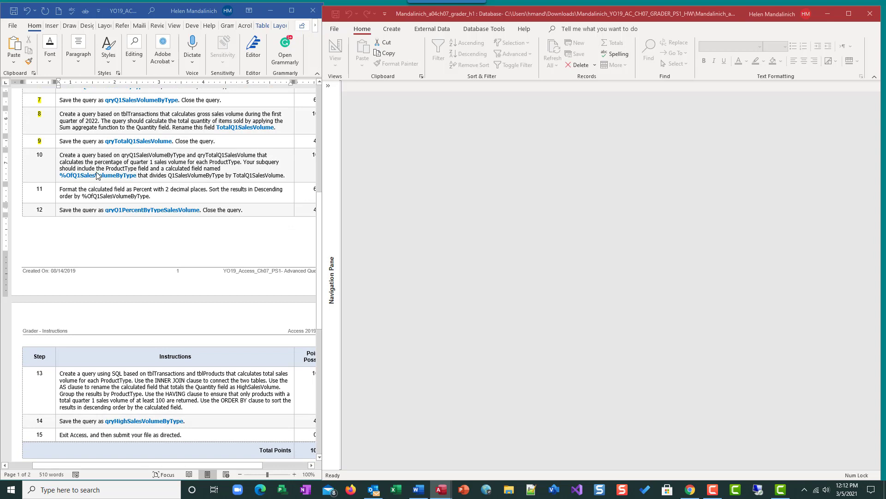
{"action": "left_click", "coordinate": [79, 158]}
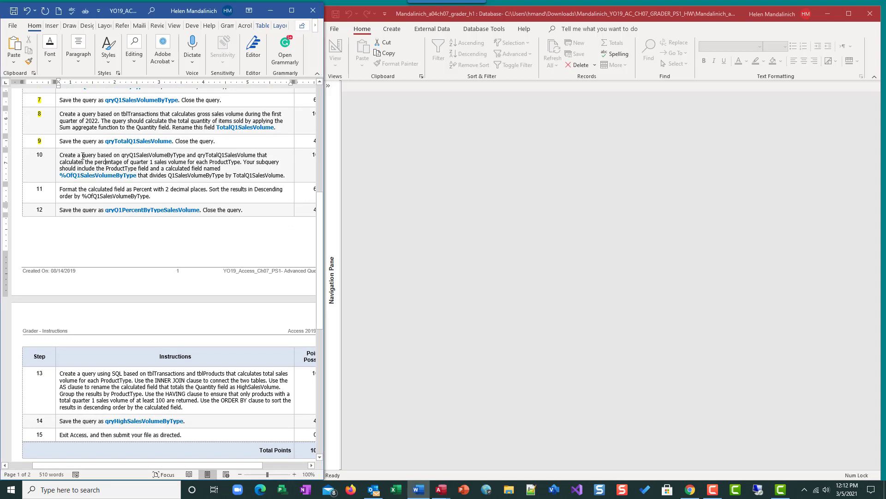
{"action": "double_click", "coordinate": [127, 156]}
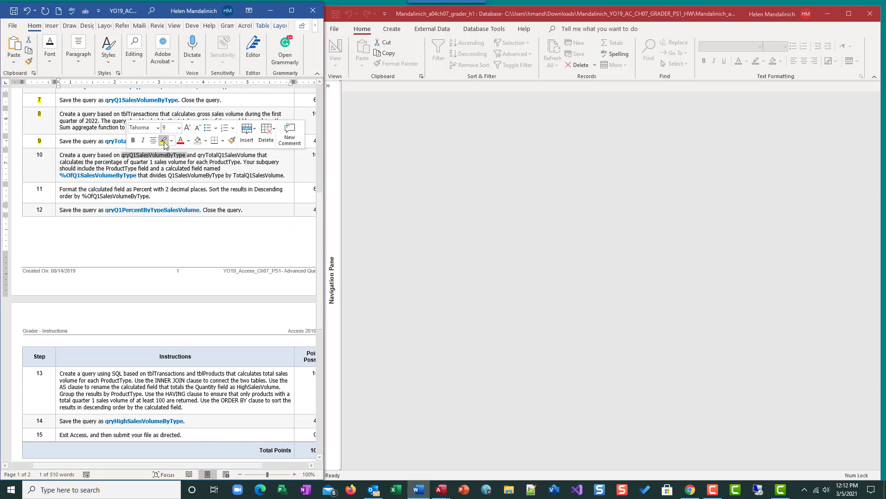
{"action": "left_click", "coordinate": [164, 140]}
{"action": "double_click", "coordinate": [218, 154]}
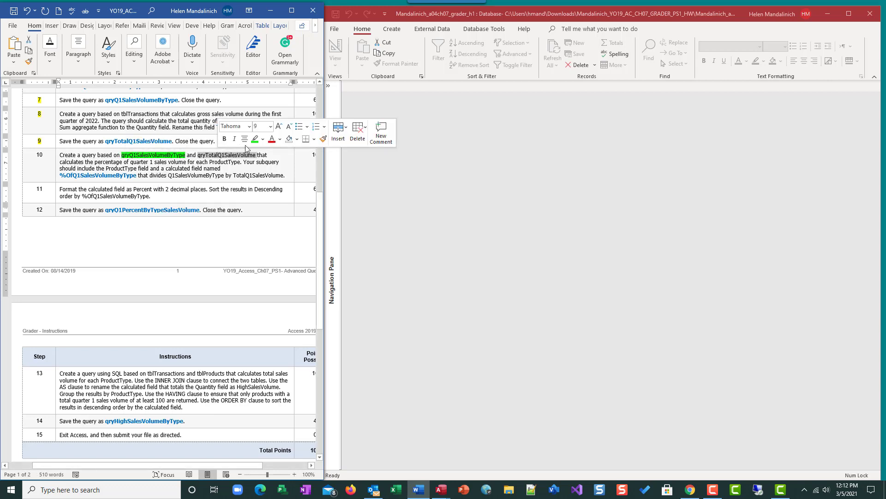
{"action": "left_click", "coordinate": [254, 140]}
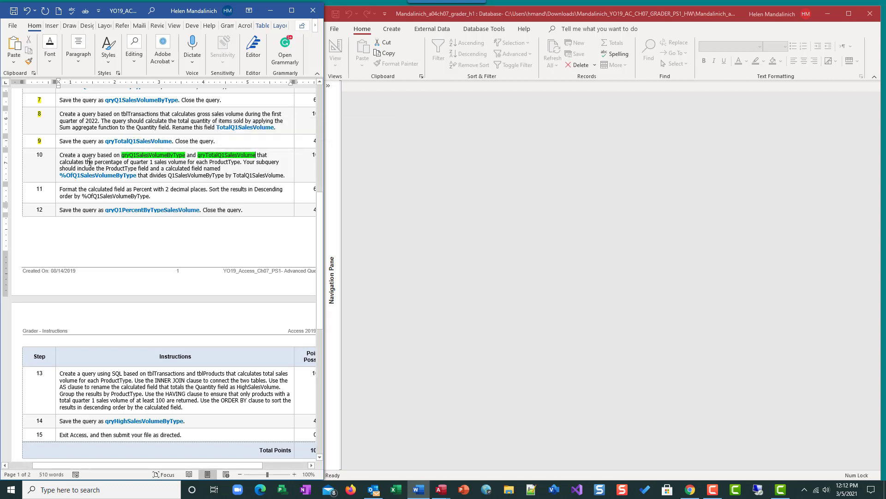
In step 10, highlight "calculates the percentage of quarter 1 sales volume for each ProductType" in turquoise and the ProductType field name in yellow.
{"action": "left_click_drag", "start_coordinate": [116, 163], "coordinate": [240, 162]}
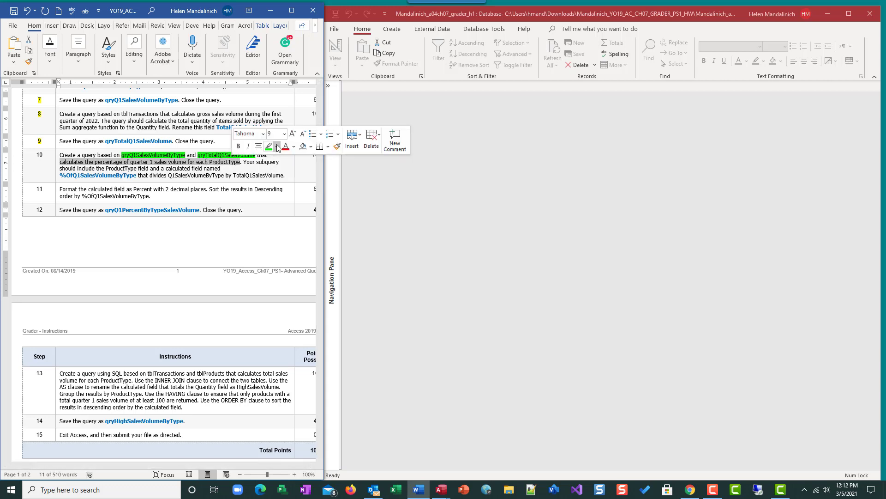
{"action": "left_click", "coordinate": [277, 146]}
{"action": "left_click", "coordinate": [298, 168]}
{"action": "left_click", "coordinate": [46, 167]}
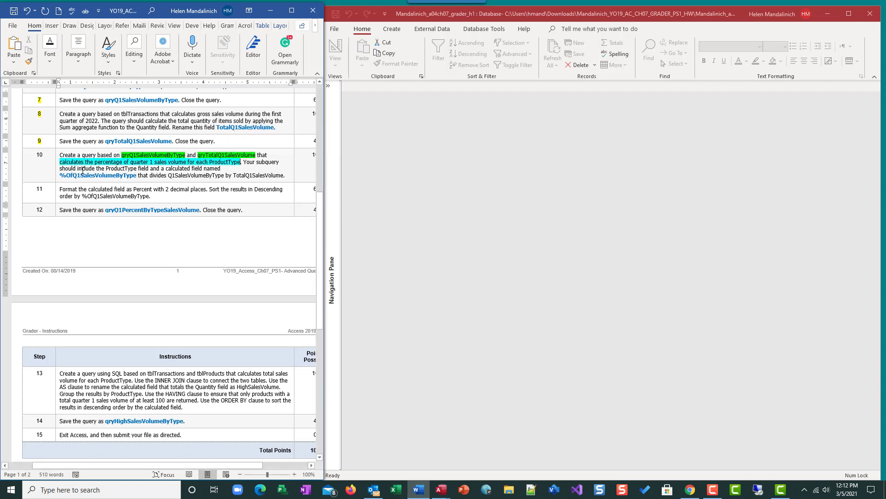
{"action": "double_click", "coordinate": [120, 169]}
{"action": "left_click", "coordinate": [165, 153]}
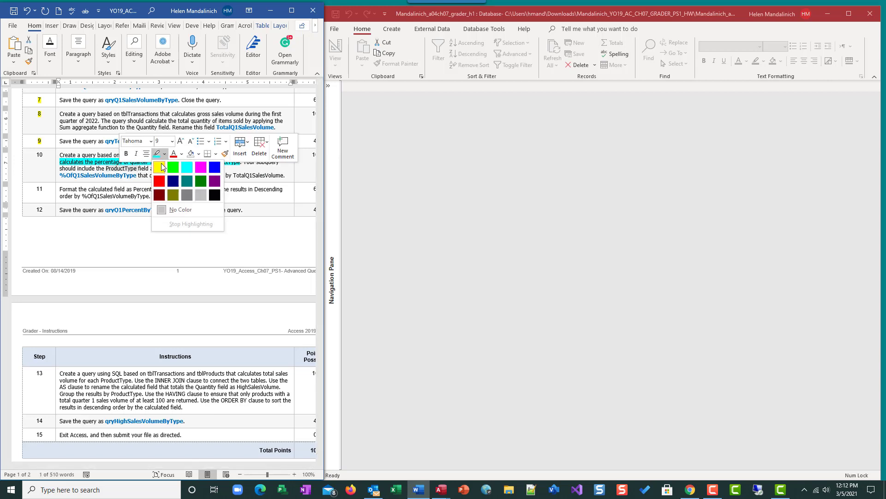
{"action": "left_click", "coordinate": [161, 174]}
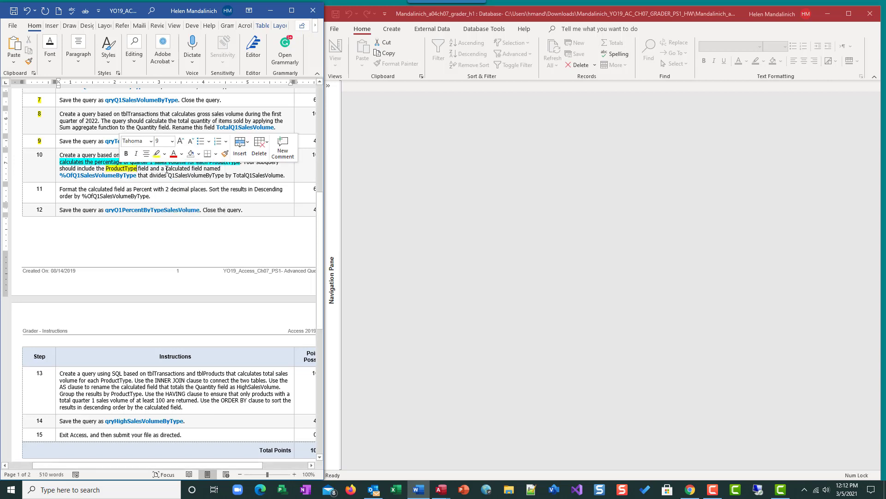
Highlight the calculated field description for %OfQ1SalesVolumeByType in step 10 in turquoise and the word Percent in step 11 in yellow.
{"action": "left_click_drag", "start_coordinate": [167, 169], "coordinate": [288, 178]}
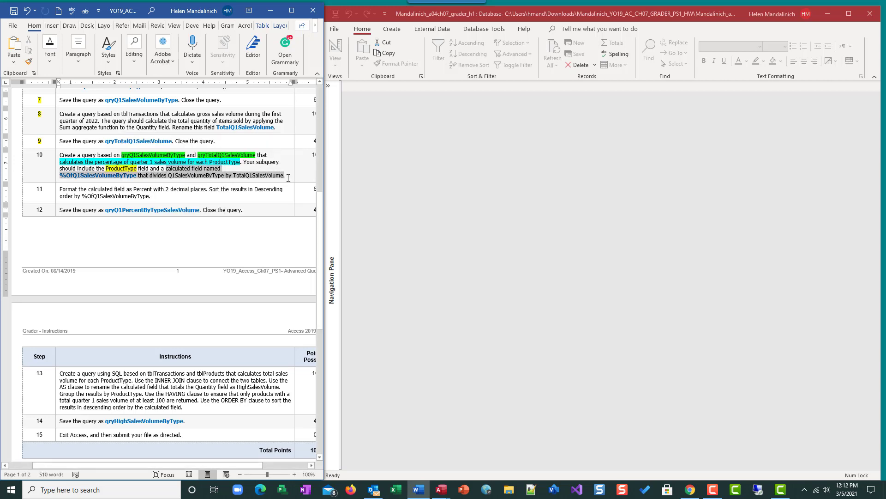
{"action": "left_click", "coordinate": [333, 162]}
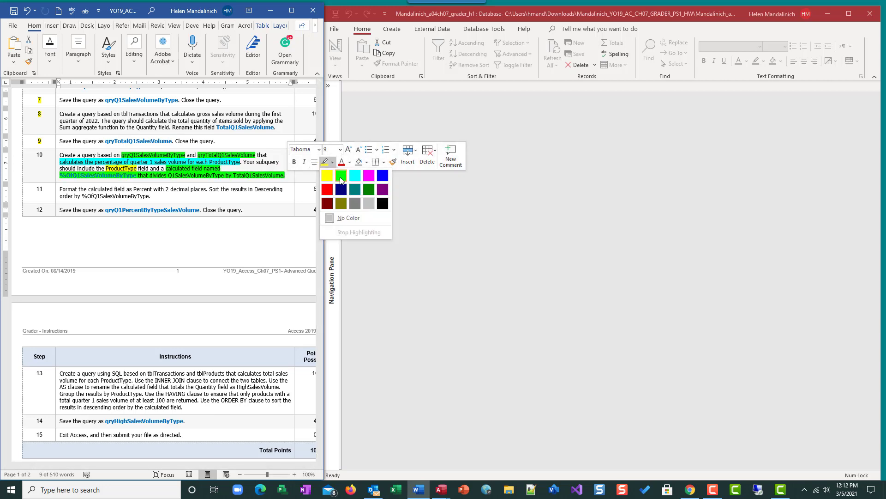
{"action": "left_click", "coordinate": [358, 176]}
{"action": "left_click", "coordinate": [263, 196]}
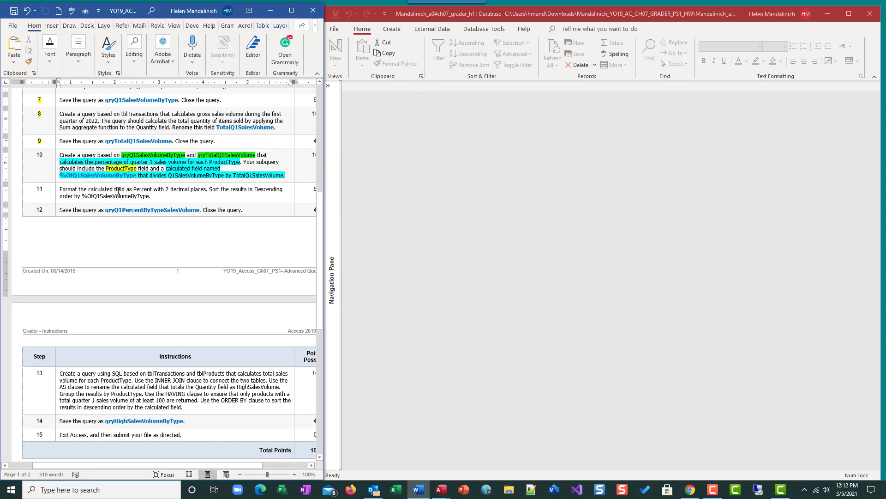
{"action": "double_click", "coordinate": [142, 190]}
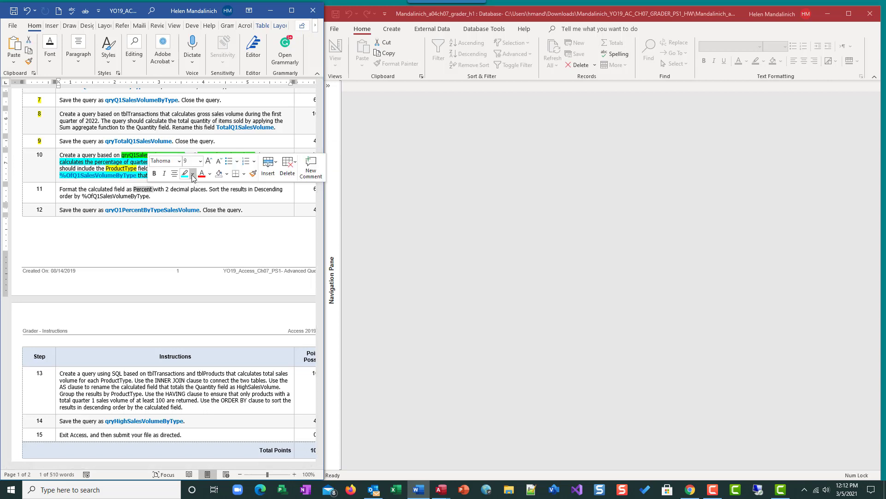
{"action": "left_click", "coordinate": [193, 176]}
{"action": "left_click", "coordinate": [185, 185]}
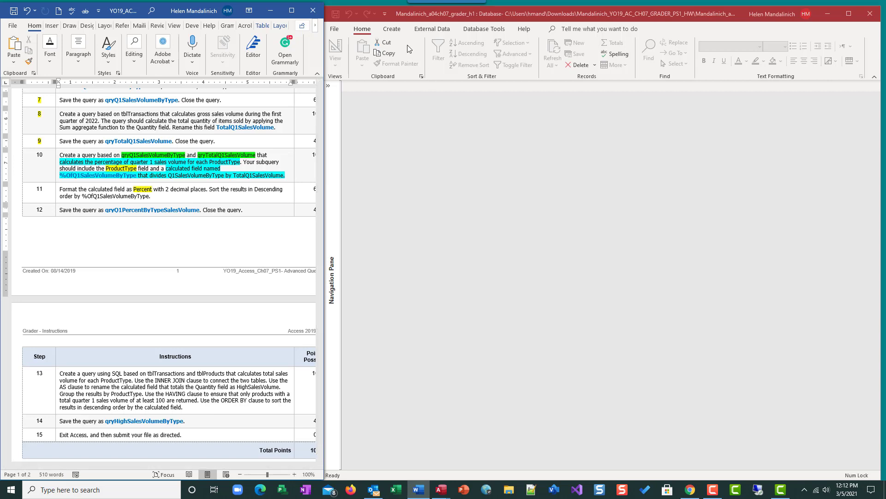
Switch to Access and create a query design based on qryQ1SalesVolumeByType and qryTotalQ1SalesVolume.
{"action": "left_click", "coordinate": [392, 28]}
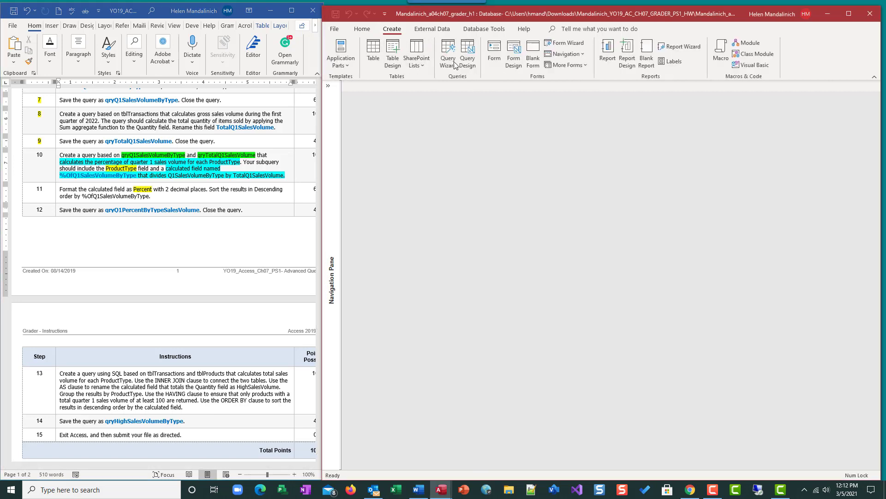
{"action": "left_click", "coordinate": [467, 55]}
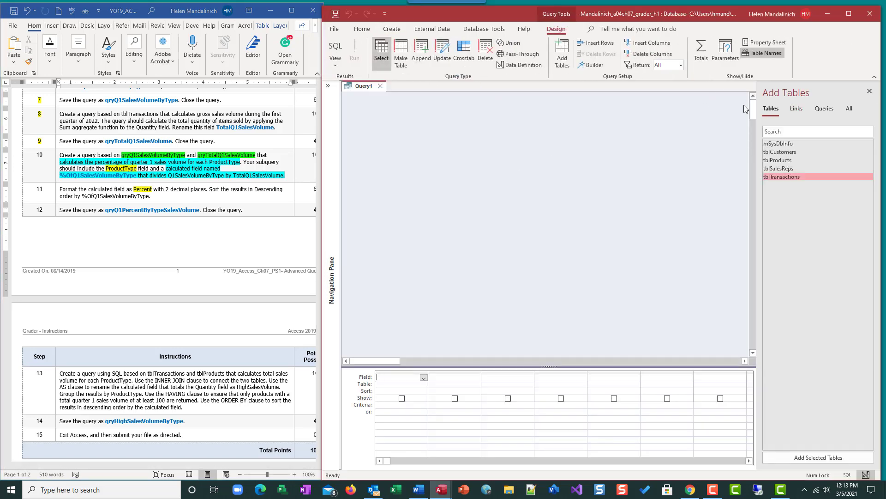
{"action": "left_click", "coordinate": [825, 109]}
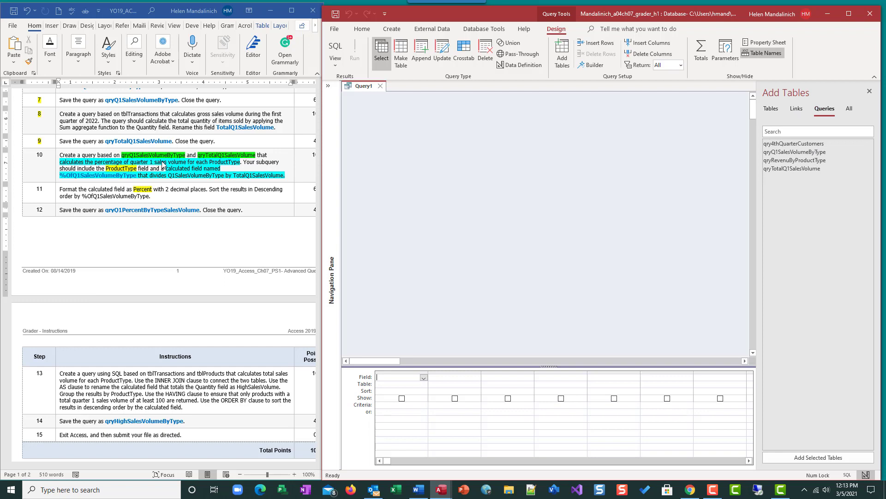
{"action": "double_click", "coordinate": [793, 154]}
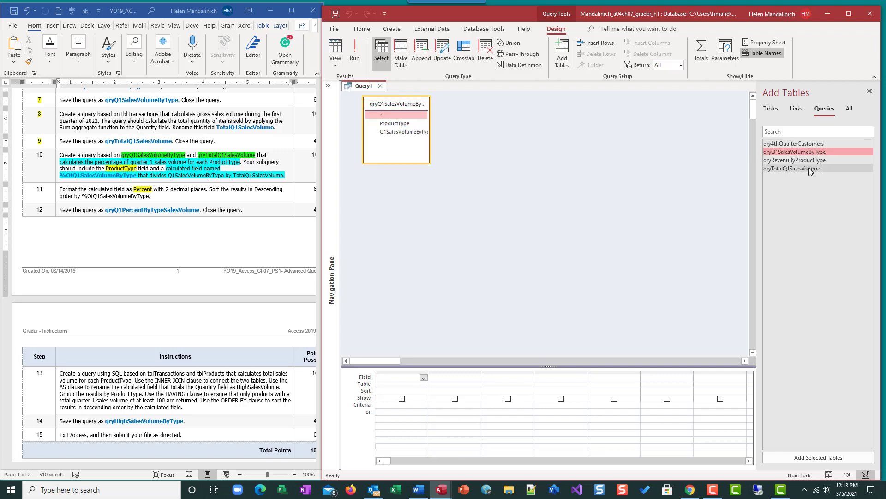
{"action": "double_click", "coordinate": [809, 168]}
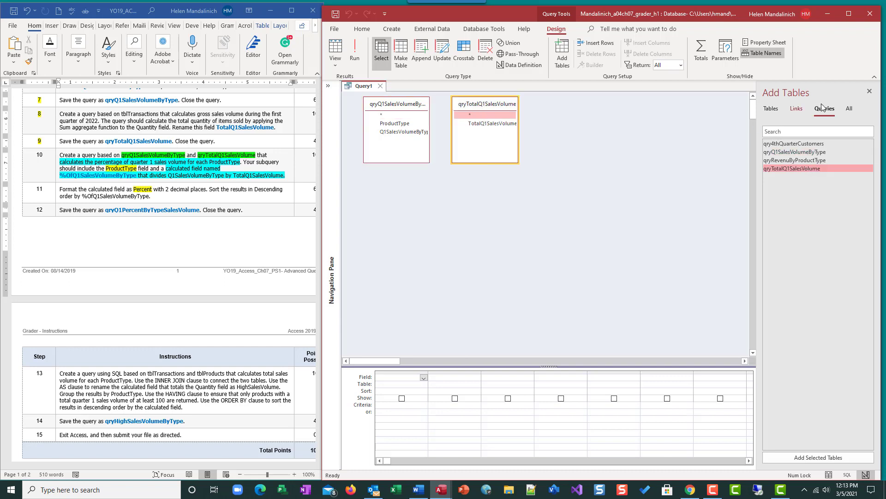
{"action": "left_click", "coordinate": [869, 92]}
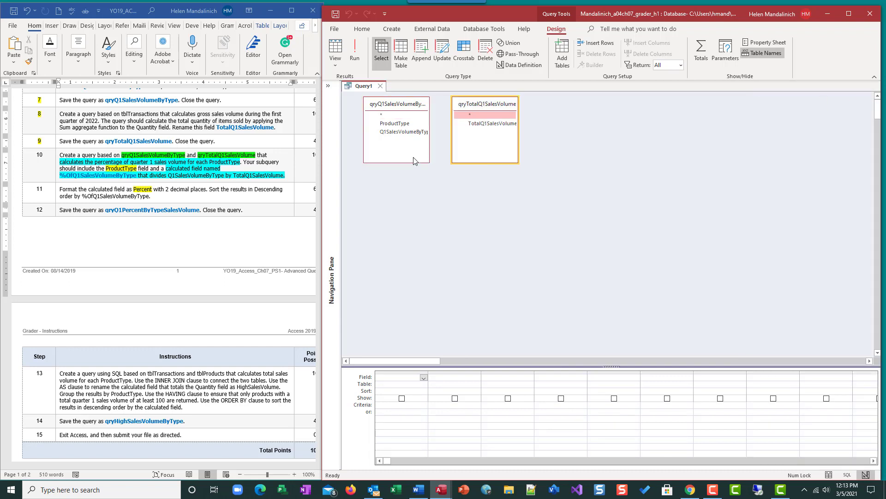
Enlarge the design grid area and the qryQ1SalesVolumeByType field list, and add its ProductType field to the query.
{"action": "left_click_drag", "start_coordinate": [467, 366], "coordinate": [493, 217]}
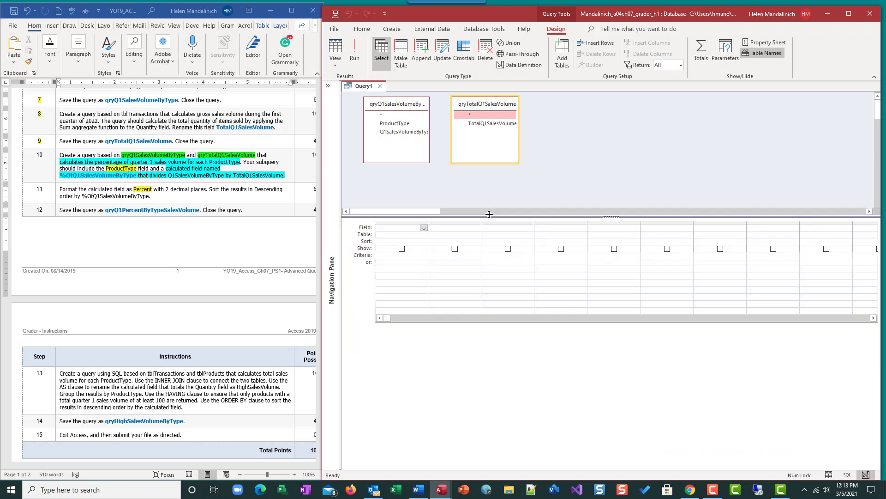
{"action": "left_click_drag", "start_coordinate": [428, 162], "coordinate": [440, 177]}
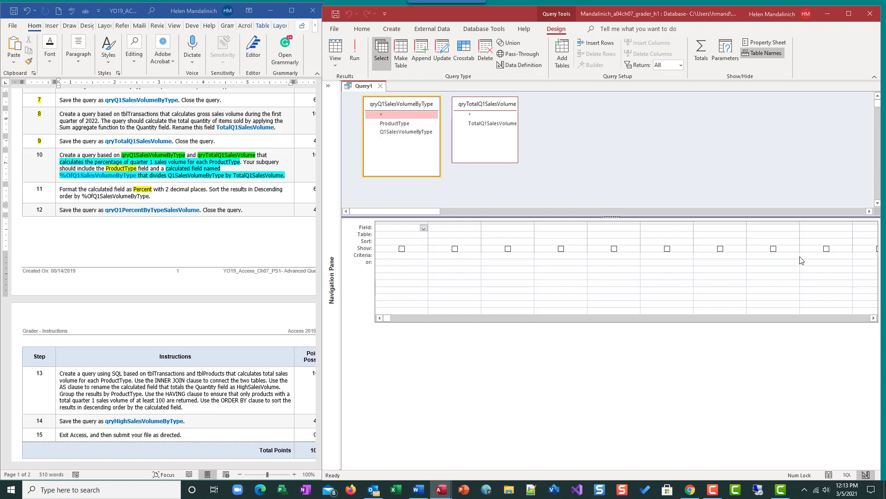
{"action": "left_click", "coordinate": [418, 123]}
{"action": "double_click", "coordinate": [417, 124]}
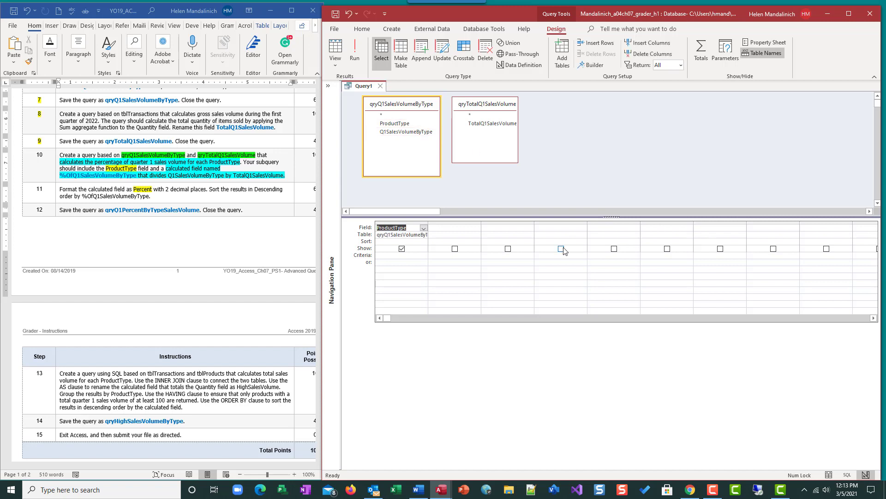
In the second query column, start a zoomed calculated field expression with the name %OfQ1SalesVolumeByType followed by a colon.
{"action": "left_click", "coordinate": [444, 228]}
{"action": "right_click", "coordinate": [445, 228]}
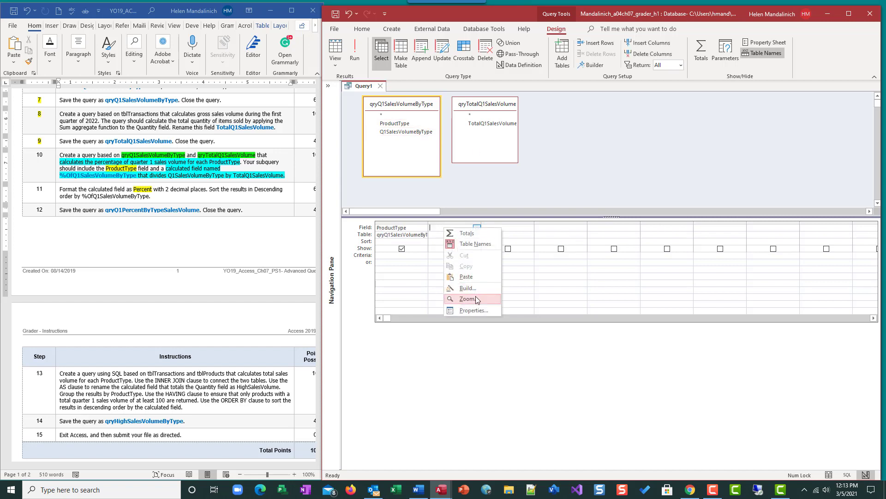
{"action": "left_click", "coordinate": [467, 299]}
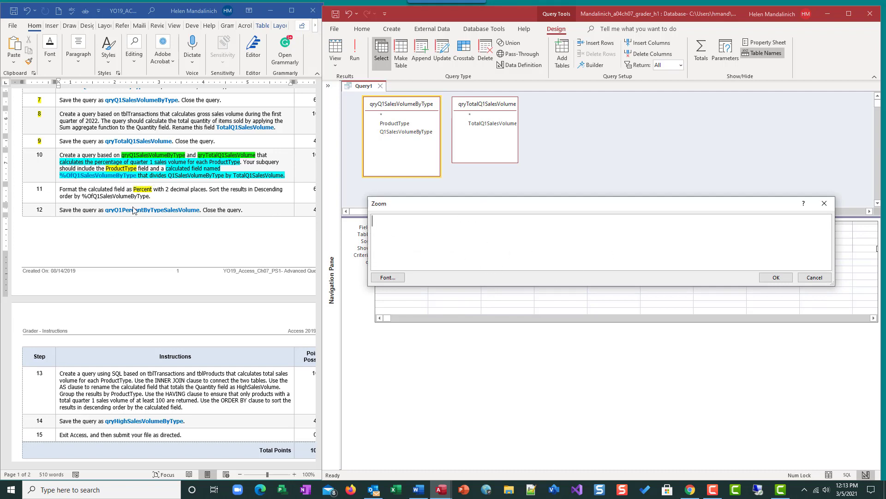
{"action": "left_click", "coordinate": [88, 197]}
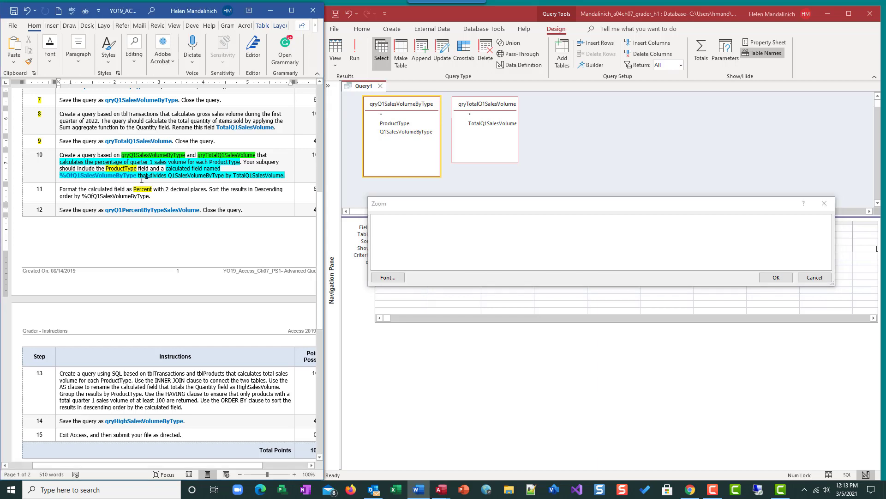
{"action": "left_click", "coordinate": [503, 247]}
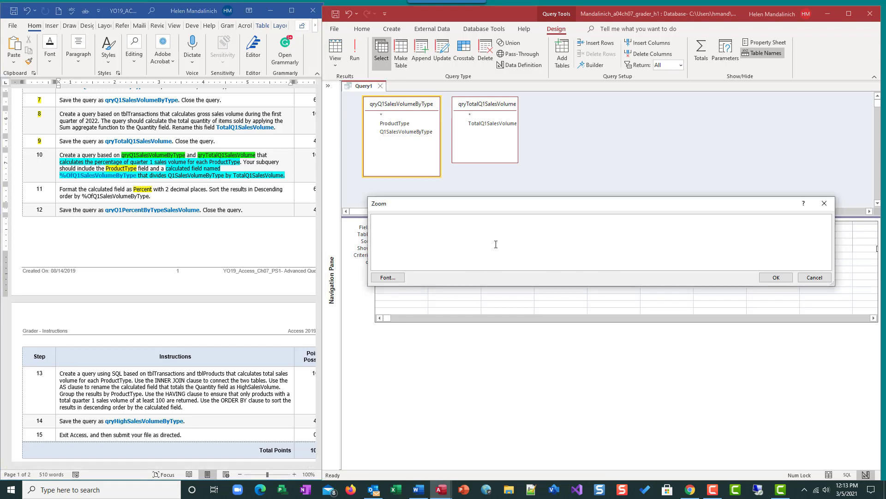
{"action": "type", "text": "%OfQ1SalesVolumeByType"}
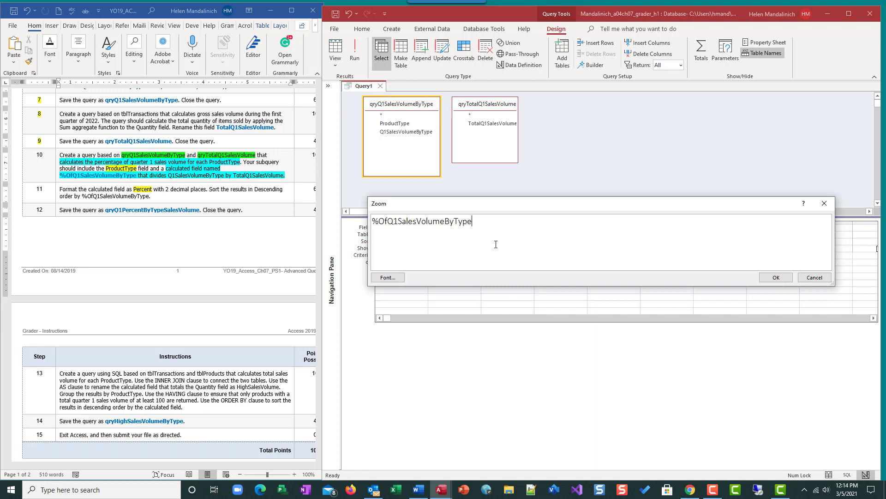
{"action": "type", "text": ":"}
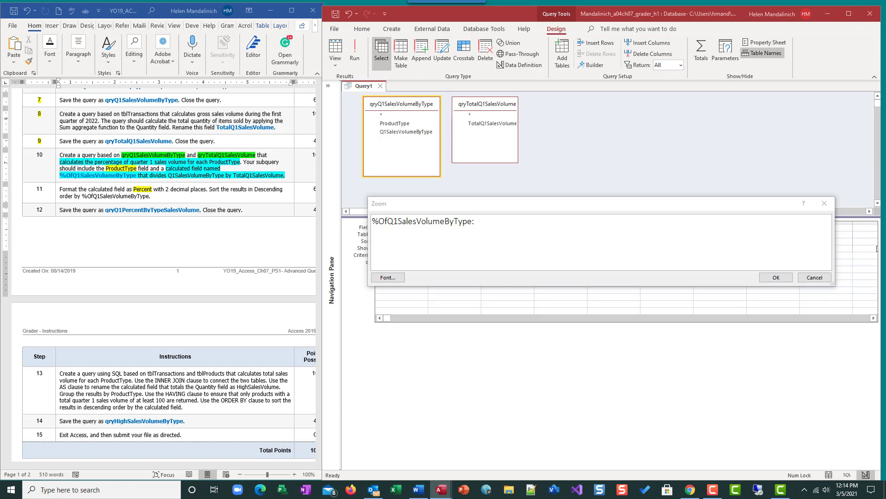
{"action": "left_click_drag", "start_coordinate": [497, 203], "coordinate": [495, 250]}
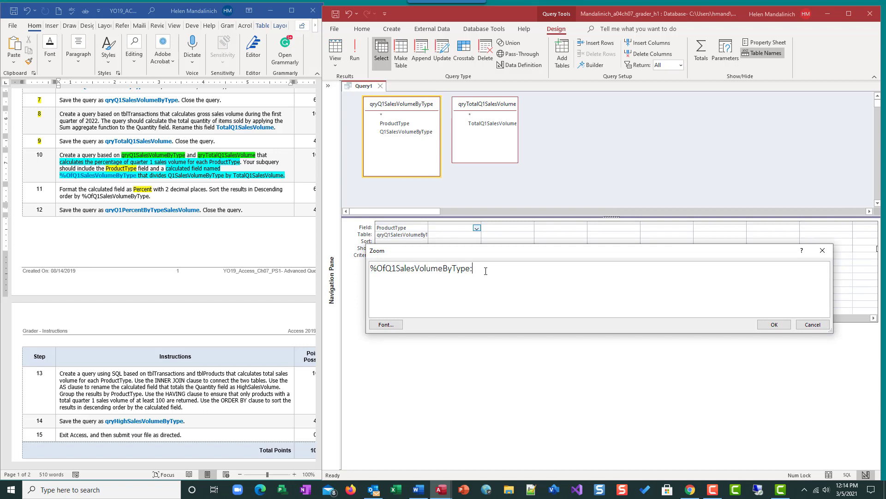
Complete the calculated field expression with [Q1SalesVolumeByType]/[TotalQ1SalesVolume] and accept it.
{"action": "type", "text": "[Q1SalesVolumeByType]/[Tota"}
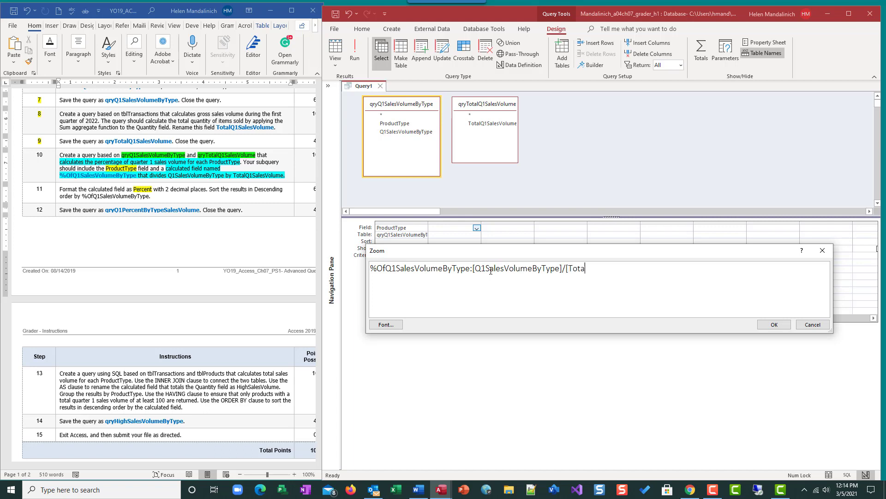
{"action": "type", "text": "lQ1Salse"}
{"action": "key", "text": "BackSpace"}
{"action": "key", "text": "BackSpace"}
{"action": "type", "text": "es"}
{"action": "type", "text": "lume"}
{"action": "left_click", "coordinate": [774, 324]}
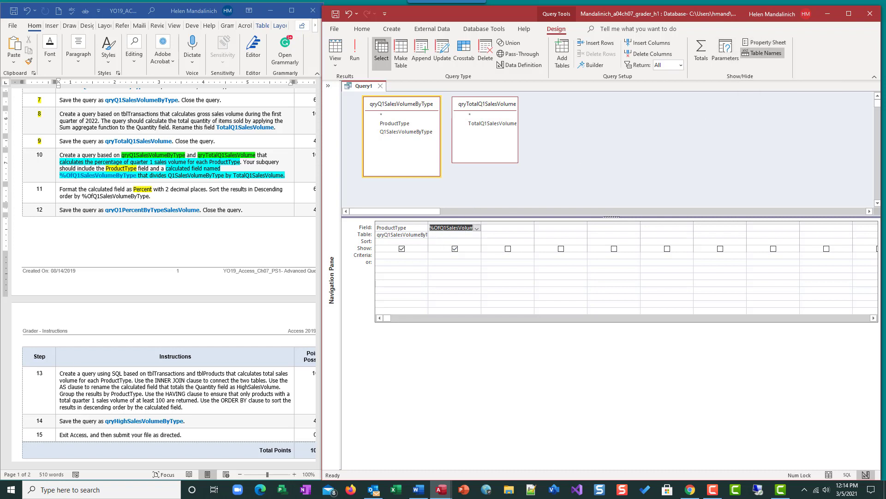
Format the %OfQ1SalesVolumeByType calculated field as Percent and run the query.
{"action": "left_click", "coordinate": [780, 41]}
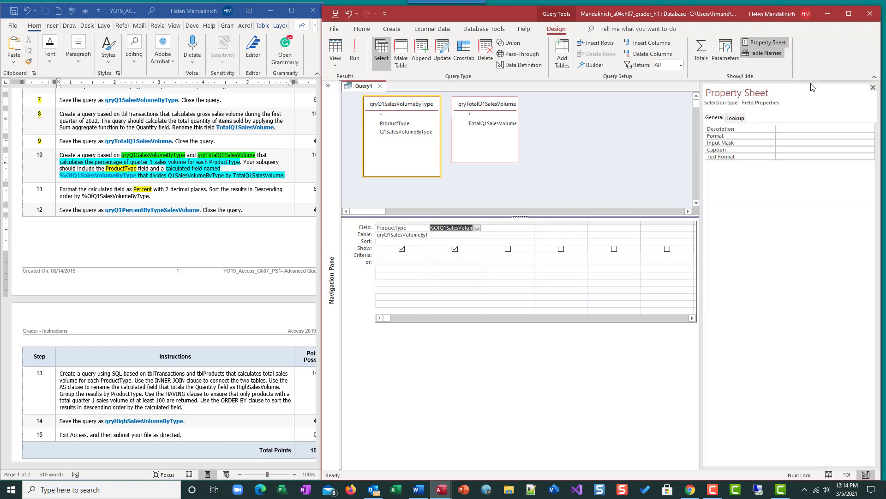
{"action": "left_click", "coordinate": [812, 136]}
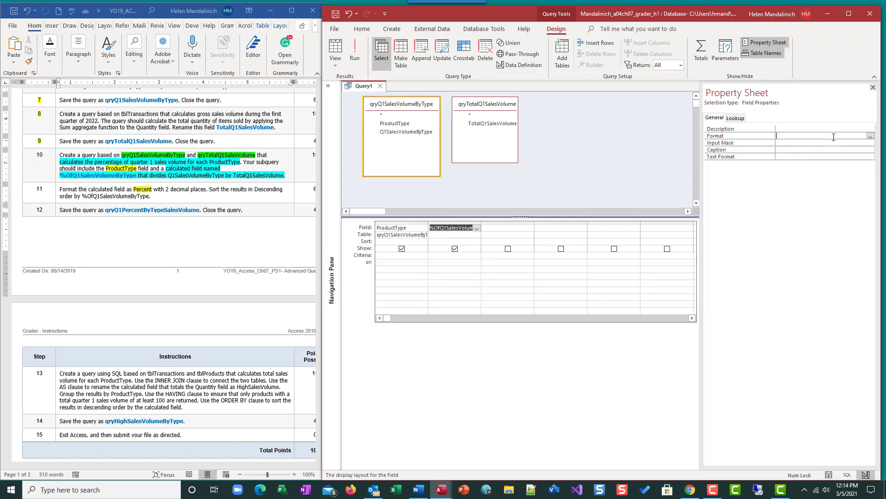
{"action": "left_click", "coordinate": [870, 138]}
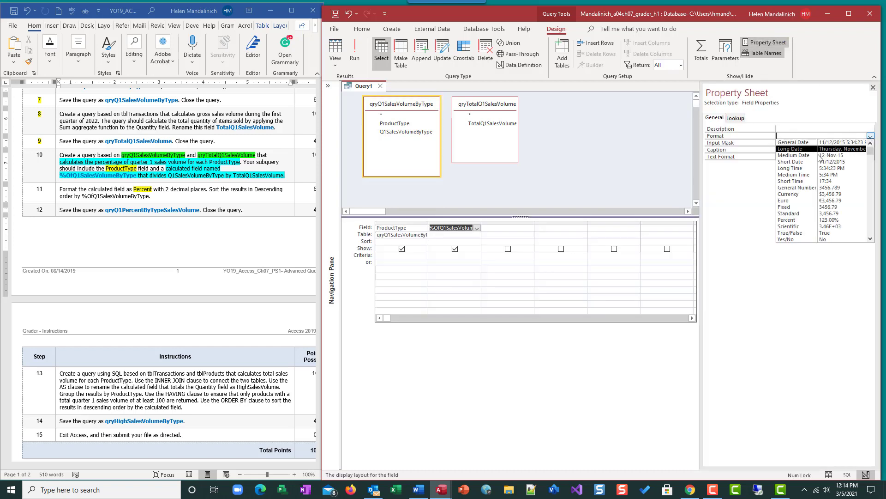
{"action": "left_click", "coordinate": [816, 220]}
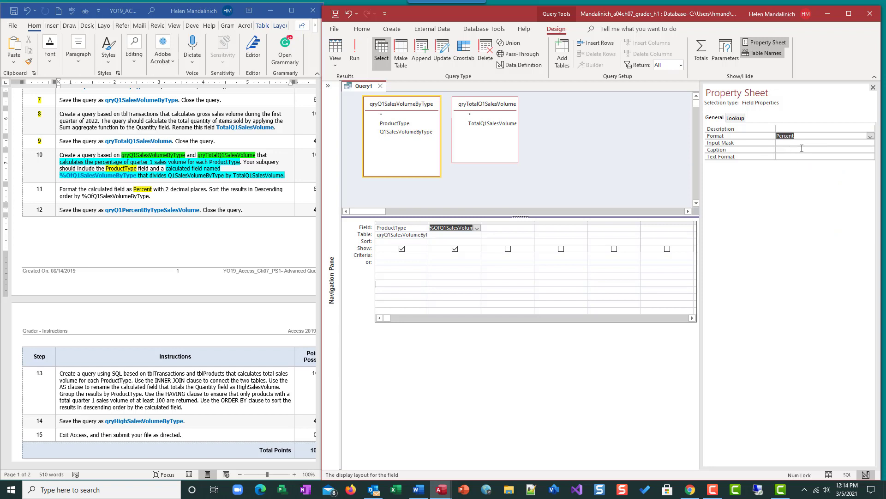
{"action": "left_click", "coordinate": [354, 50]}
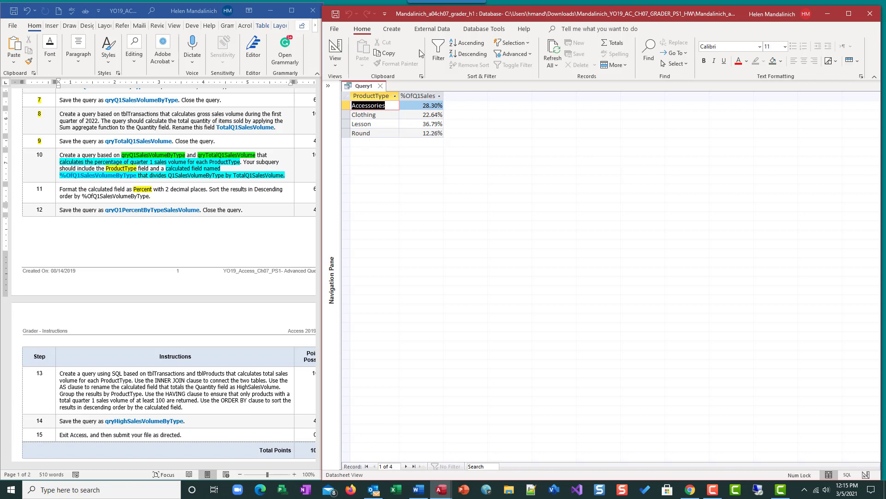
Try out a totals row for the percentage column in the query results and remove it again.
{"action": "left_click", "coordinate": [614, 42]}
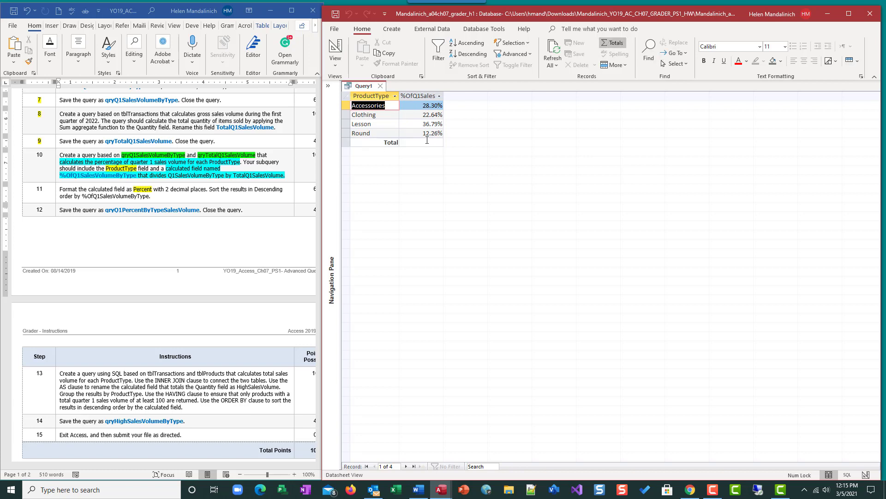
{"action": "left_click", "coordinate": [415, 142]}
{"action": "left_click", "coordinate": [405, 143]}
{"action": "left_click", "coordinate": [408, 154]}
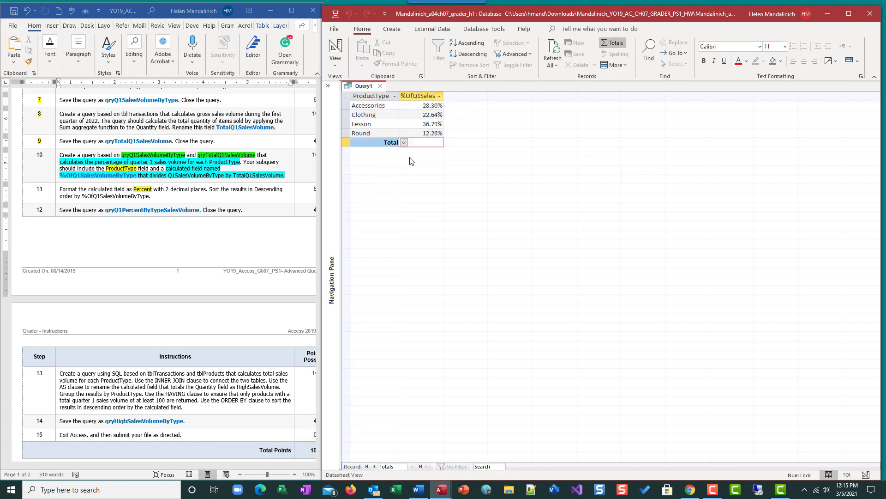
{"action": "left_click", "coordinate": [405, 144]}
{"action": "left_click", "coordinate": [397, 161]}
{"action": "left_click", "coordinate": [607, 46]}
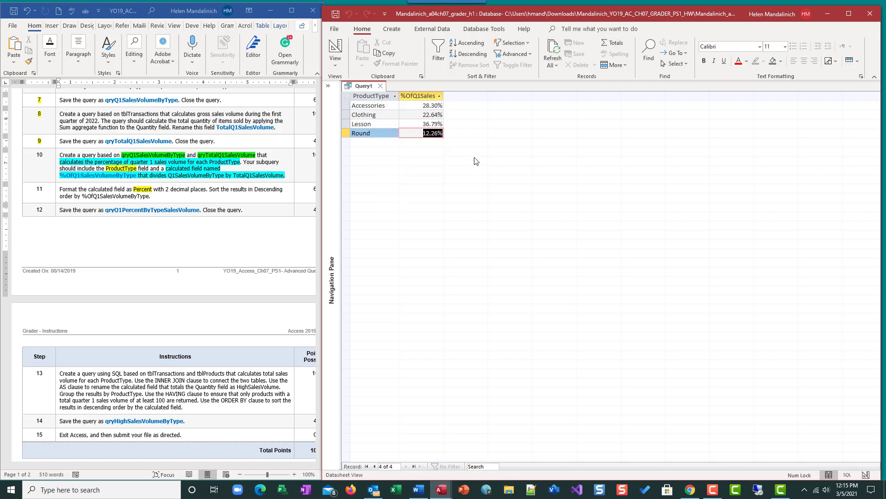
Fit the datasheet column widths to their contents so the full %OfQ1SalesVolumeByType heading shows.
{"action": "left_click", "coordinate": [347, 96]}
{"action": "double_click", "coordinate": [399, 95]}
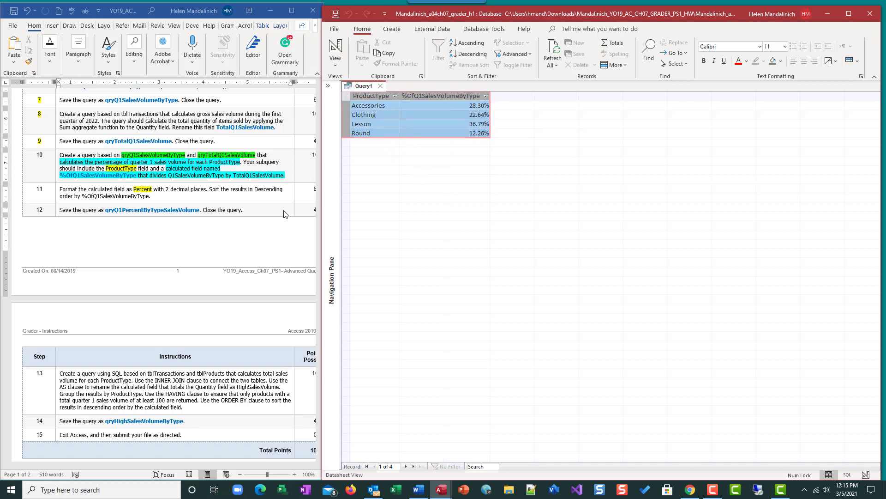
{"action": "left_click", "coordinate": [444, 115]}
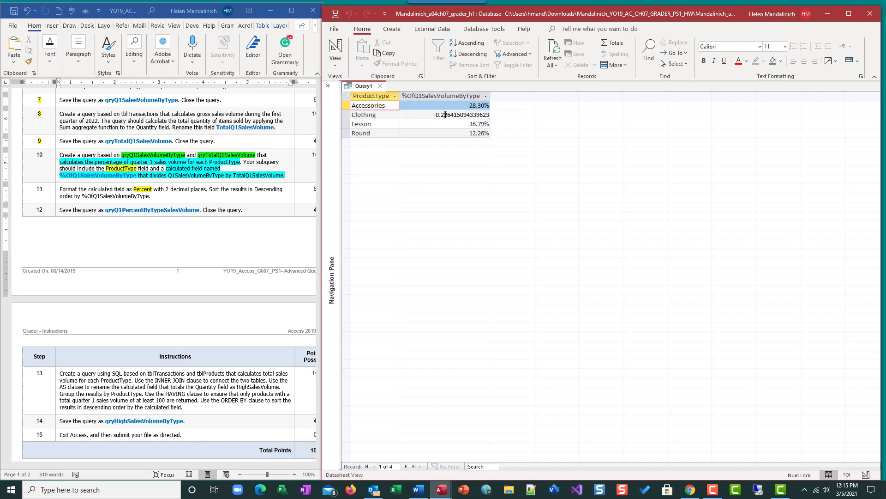
{"action": "left_click", "coordinate": [457, 96]}
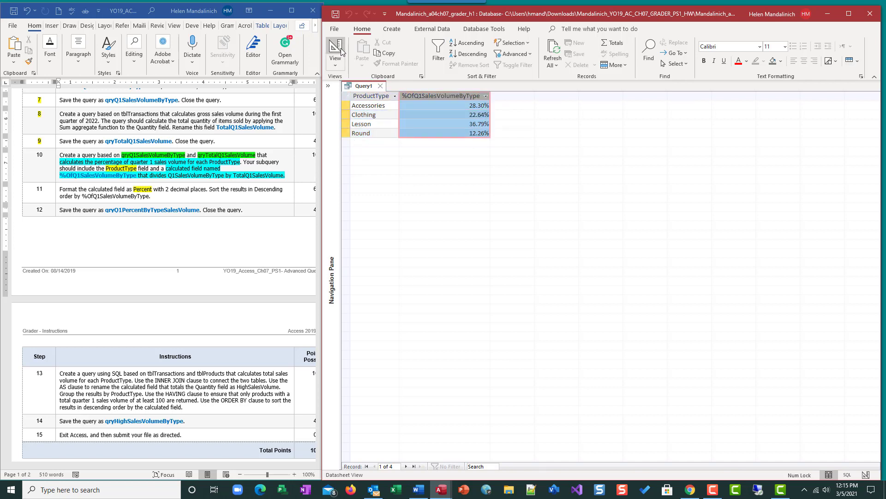
Save the query as qryQ1PercentByTypeSalesVolume.
{"action": "left_click", "coordinate": [336, 14]}
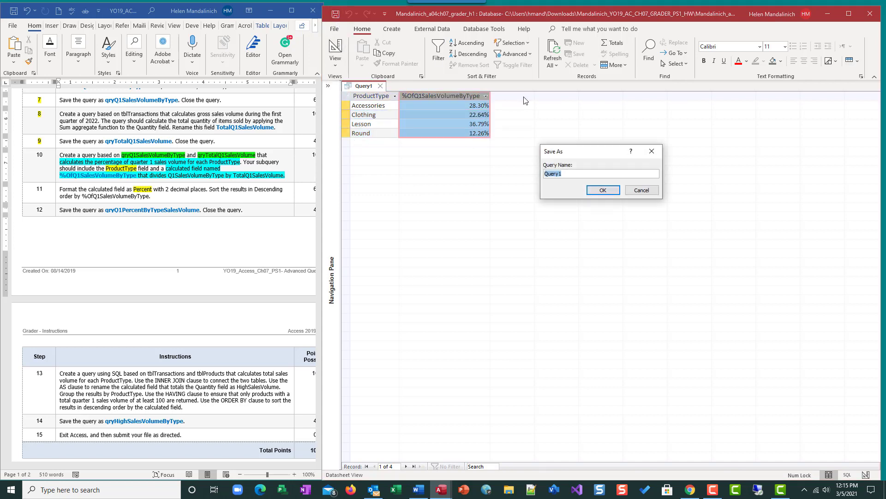
{"action": "type", "text": "qryQ1PercentByTypeSalesVolum"}
{"action": "type", "text": "ercentByTypeSalesVolum"}
{"action": "key", "text": "Return"}
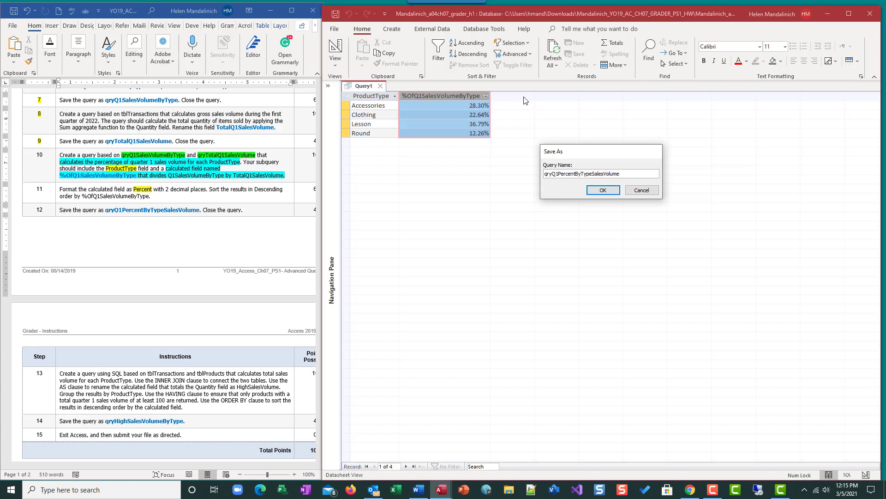
In Design view, set the calculated field's decimal places to 2 and run the query again.
{"action": "left_click", "coordinate": [335, 49]}
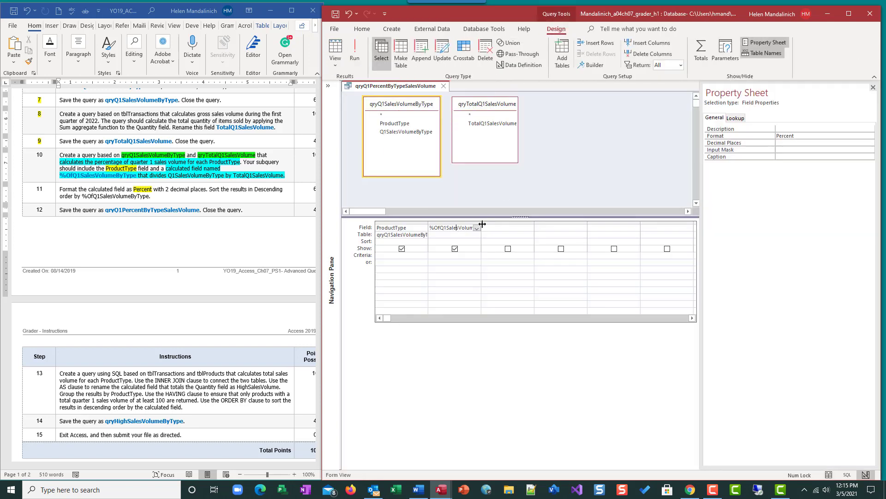
{"action": "left_click", "coordinate": [839, 143]}
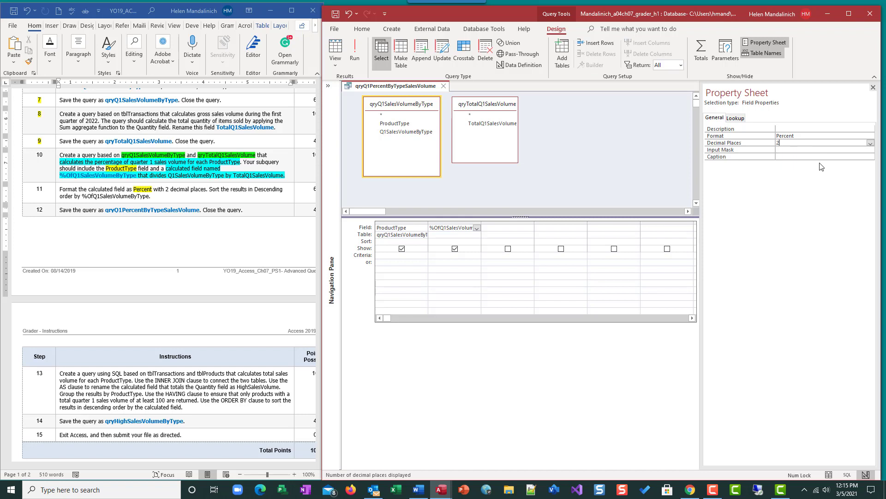
{"action": "left_click", "coordinate": [873, 87]}
{"action": "left_click", "coordinate": [354, 50]}
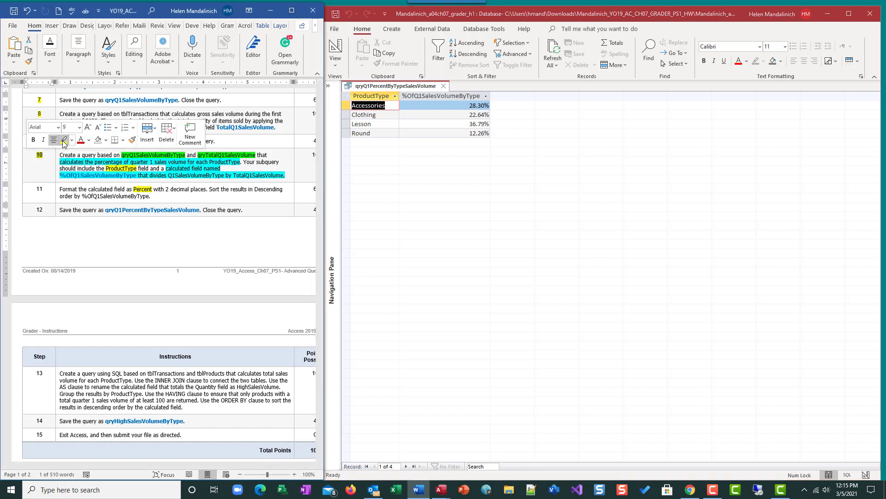
Highlight step numbers 10, 11 and 12 in yellow in the Word instructions, and close the qryQ1PercentByTypeSalesVolume query in Access.
{"action": "left_click", "coordinate": [32, 188]}
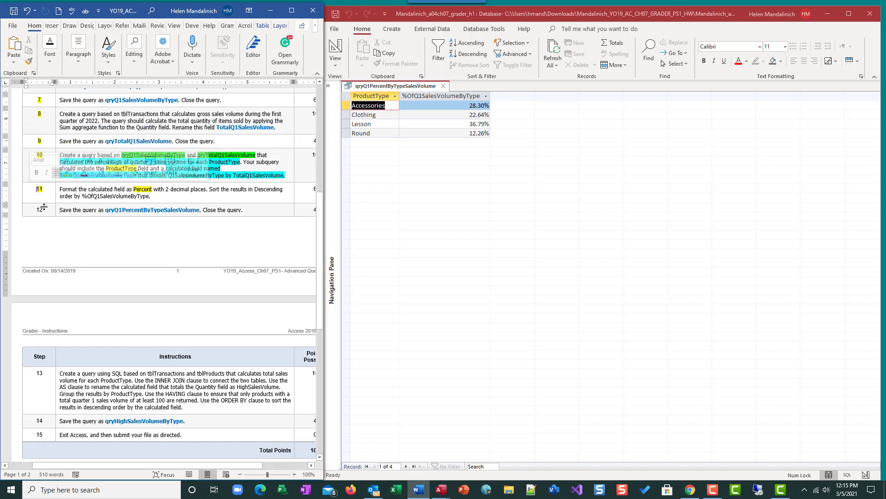
{"action": "left_click", "coordinate": [33, 210]}
{"action": "left_click", "coordinate": [71, 196]}
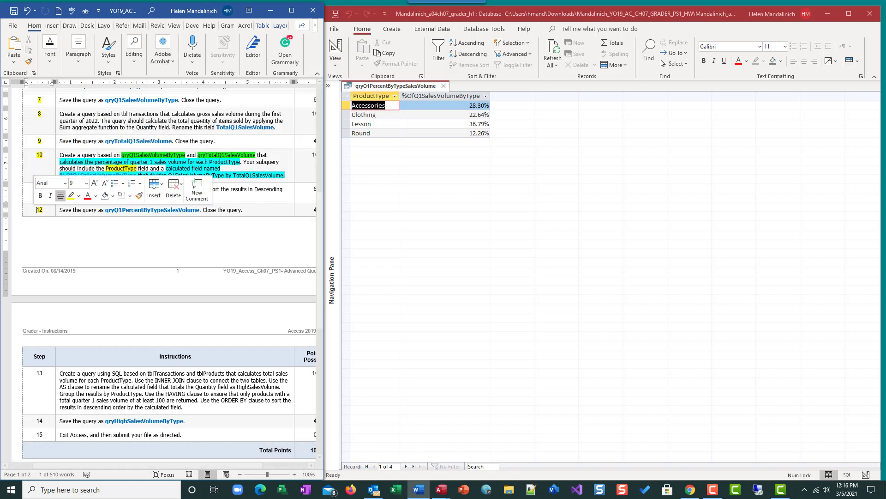
{"action": "left_click", "coordinate": [444, 87]}
{"action": "scroll", "coordinate": [157, 299], "scroll_direction": "down", "scroll_amount": 5}
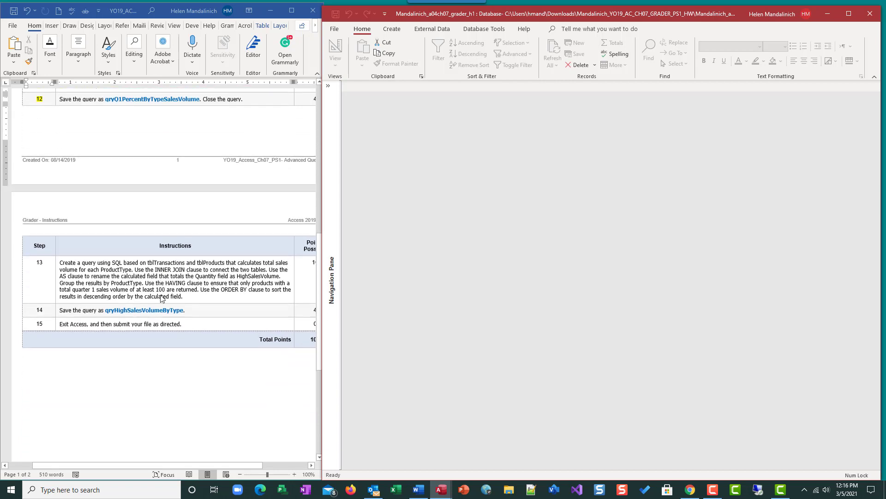